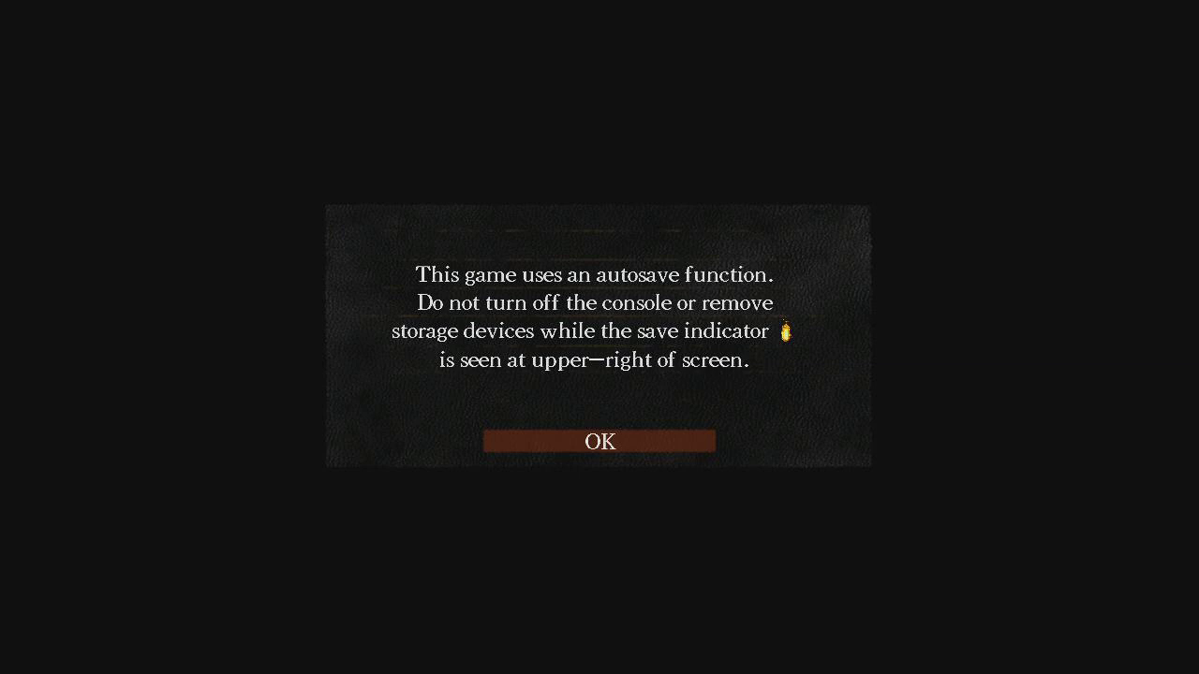
Dismiss the autosave notice and select the Memory Unit as the save device
key("Return")
key("Down")
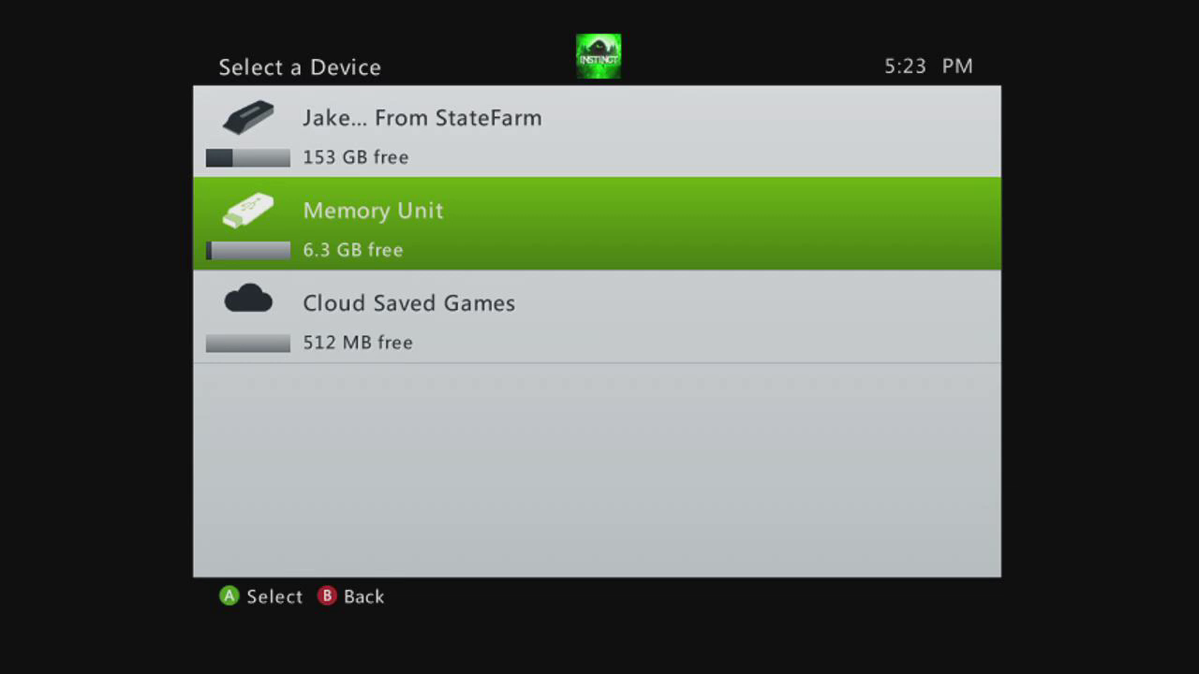
key("Up")
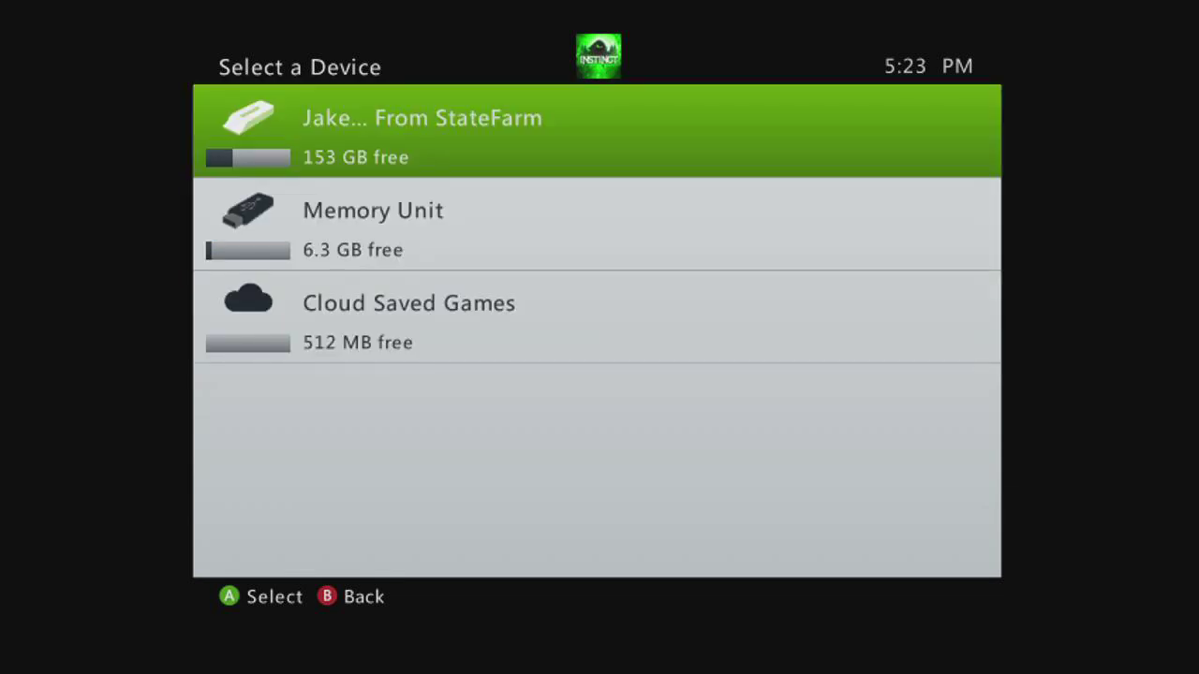
key("Down")
key("Return")
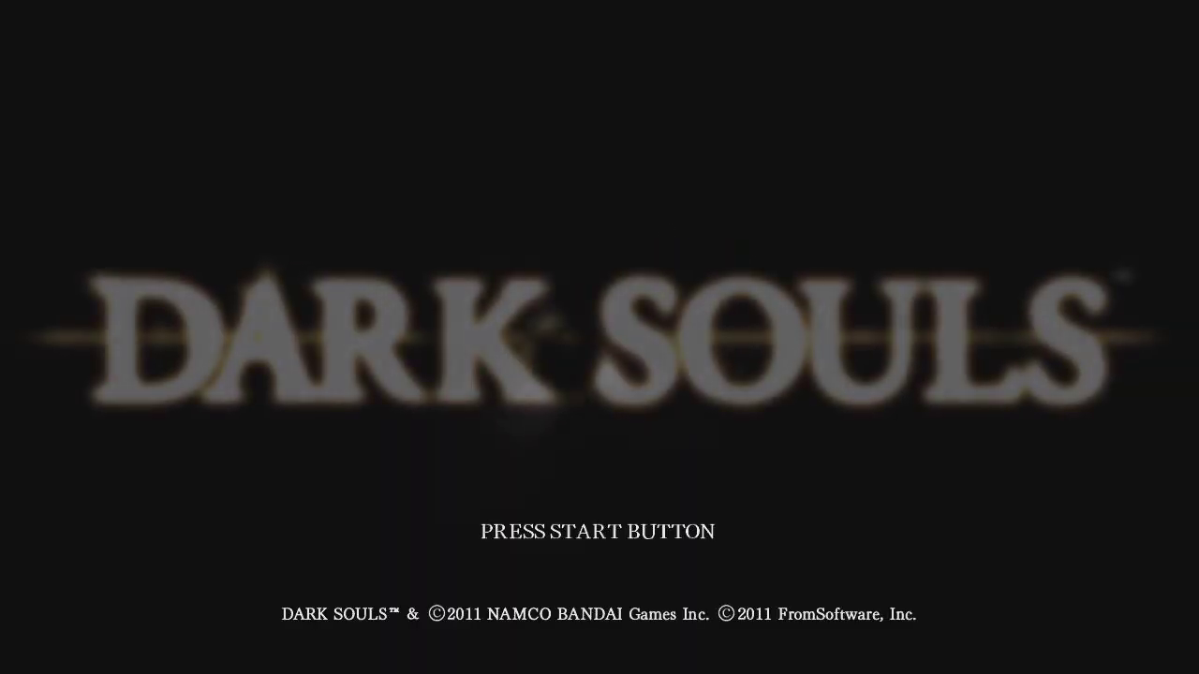
Start a new game with brightness raised from 5 to 10 and continue
key("Return")
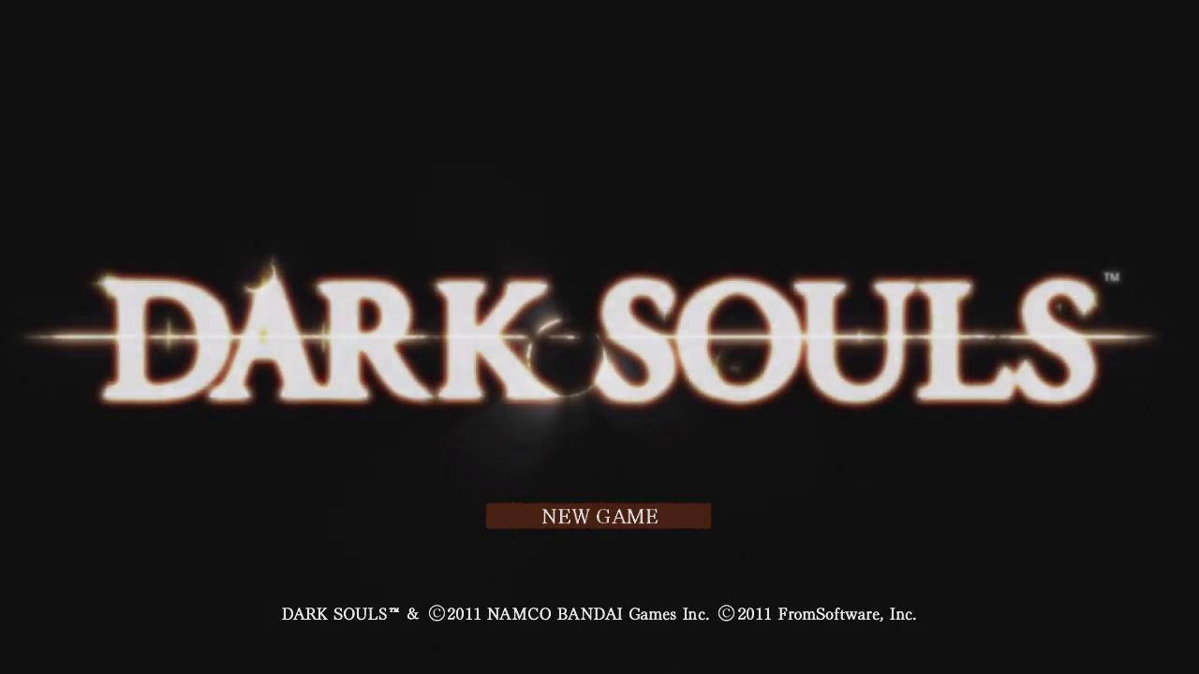
key("Return")
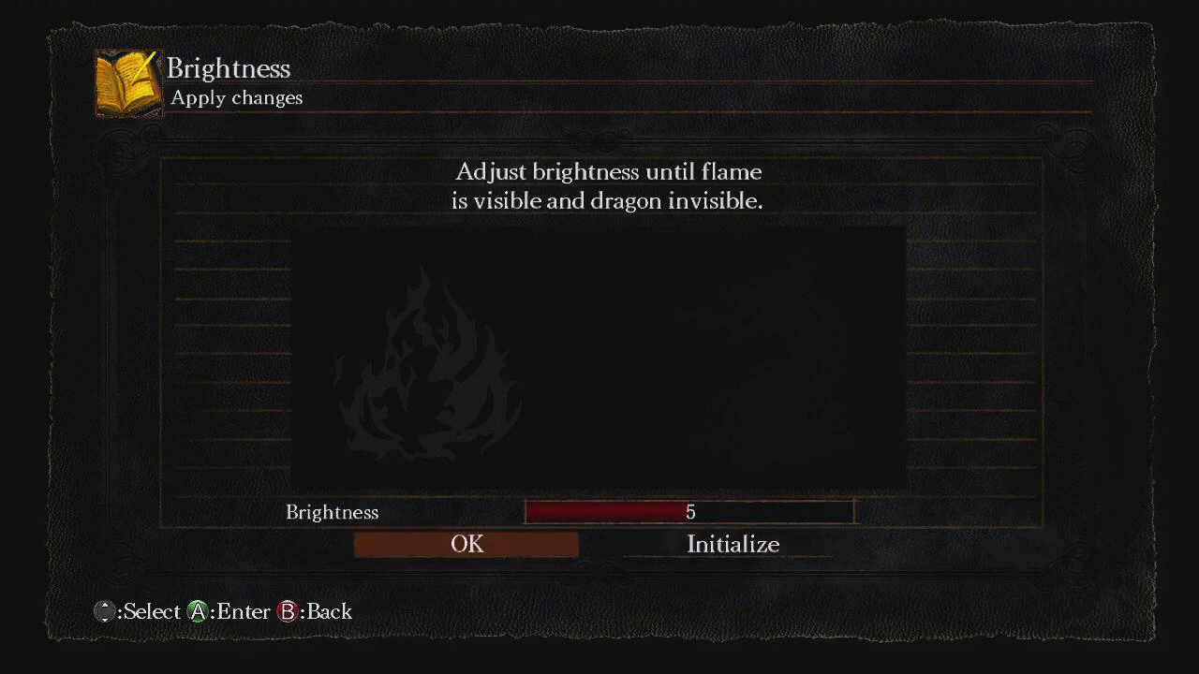
key("Right")
key("Up")
key("Left")
key("Right")
key("Right")
key("Right")
key("Right")
key("Right")
key("Right")
key("Down")
key("Return")
key("Return")
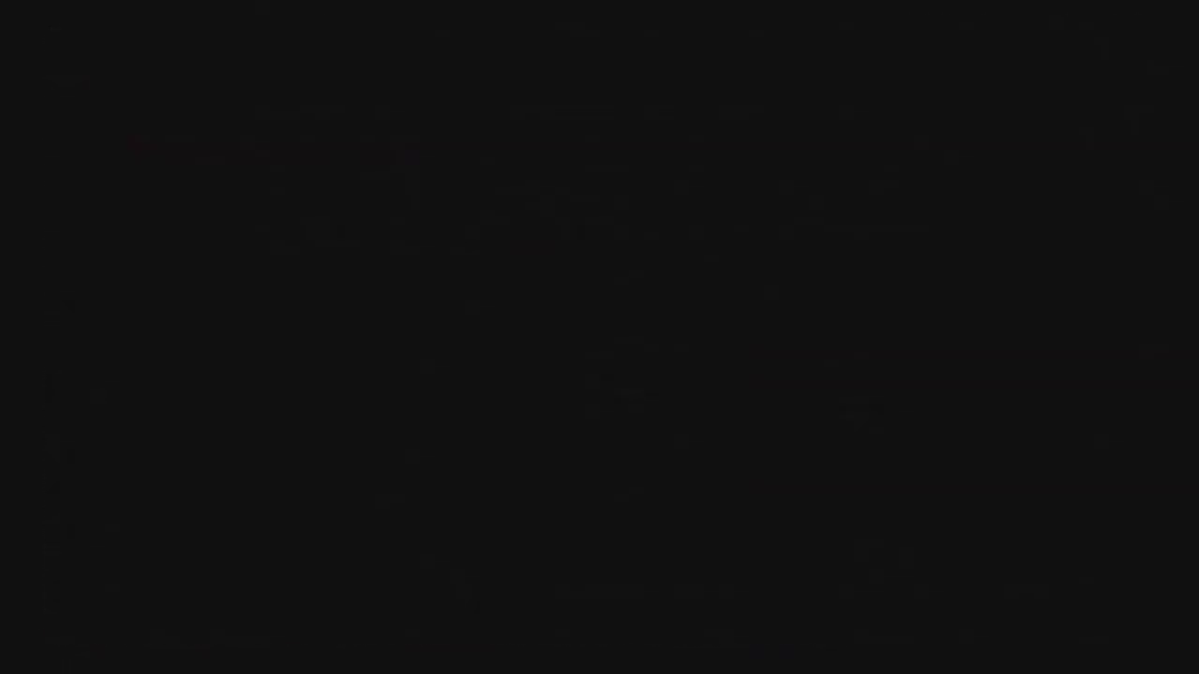
key("Return")
key("Return")
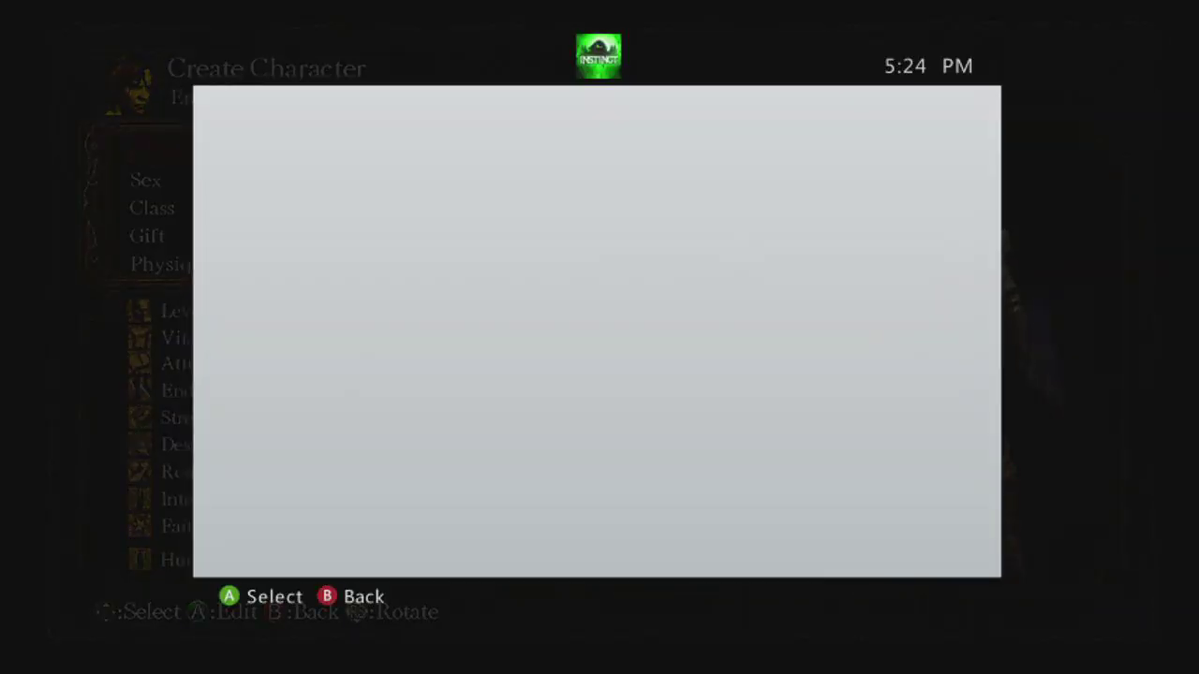
Name the character 'dddddddddddd'
key("Down")
key("Down")
key("Right")
type("dddddddddddd")
key("Return")
Choose Male, Warrior, no gift, Average physique, Commoner face and shaved black hair
key("Down")
key("Up")
key("Return")
key("Return")
key("Return")
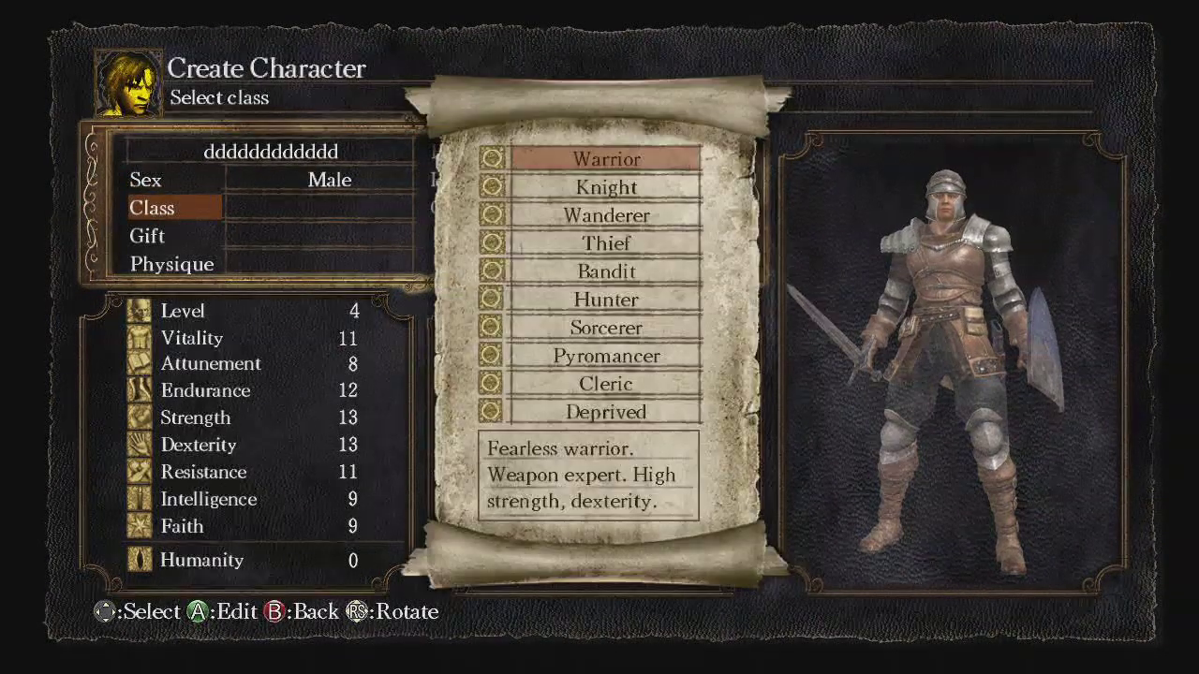
key("Return")
key("Return")
key("Return")
key("Return")
key("Return")
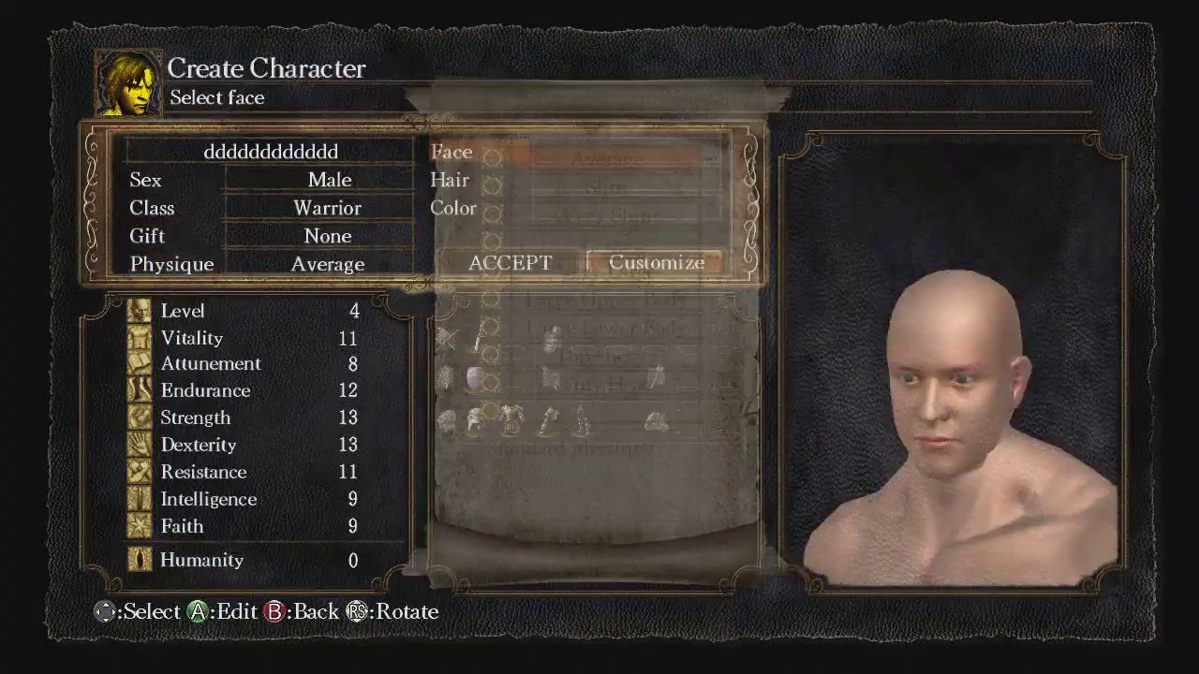
key("Return")
key("Return")
key("Return")
key("Return")
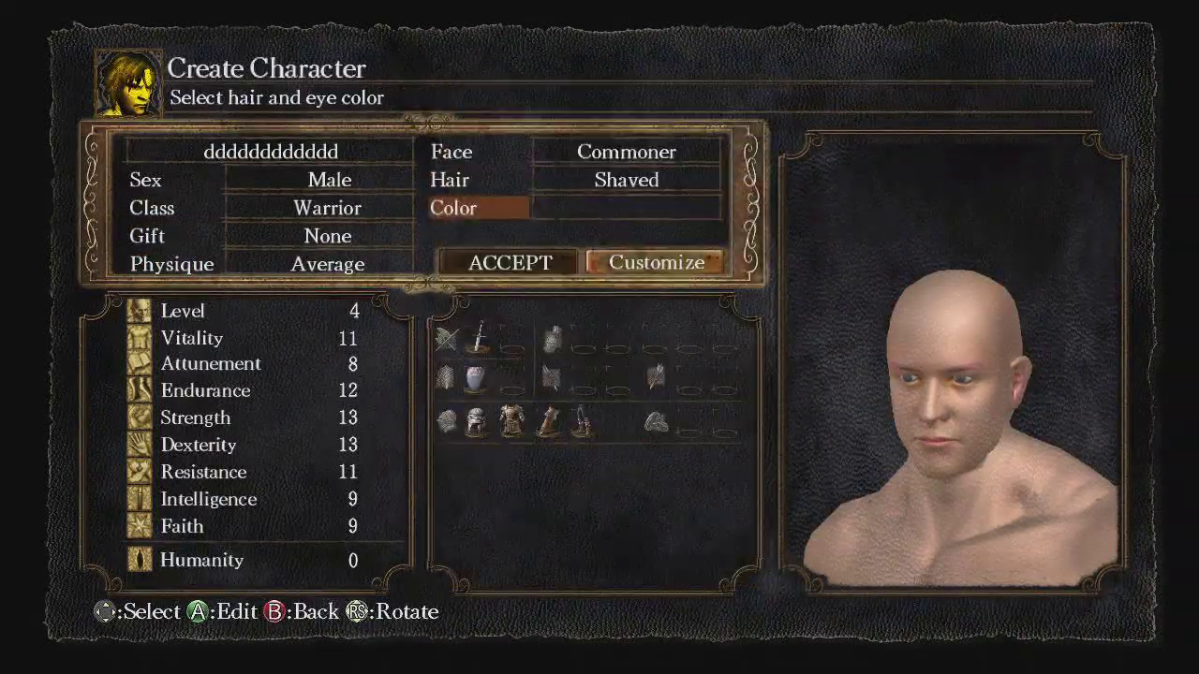
key("Return")
key("Return")
key("Down")
Accept the finished character and confirm with OK to begin the game
key("Right")
key("Down")
key("Down")
key("Down")
key("Left")
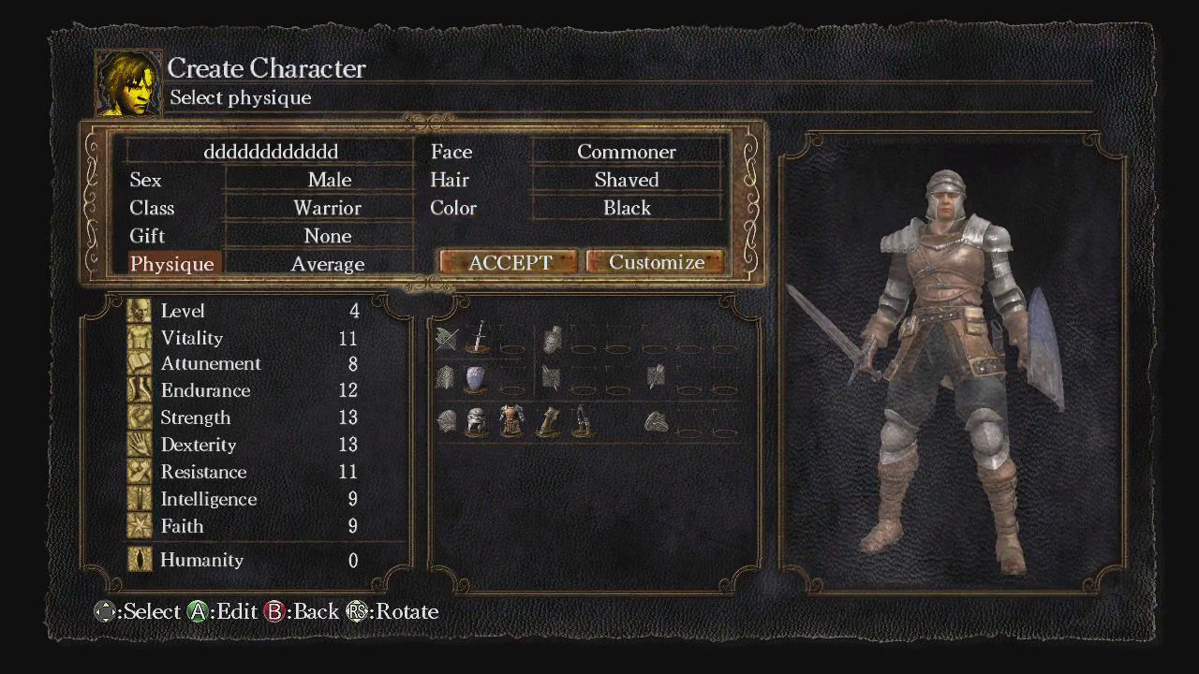
key("Right")
key("Return")
key("Left")
key("Return")
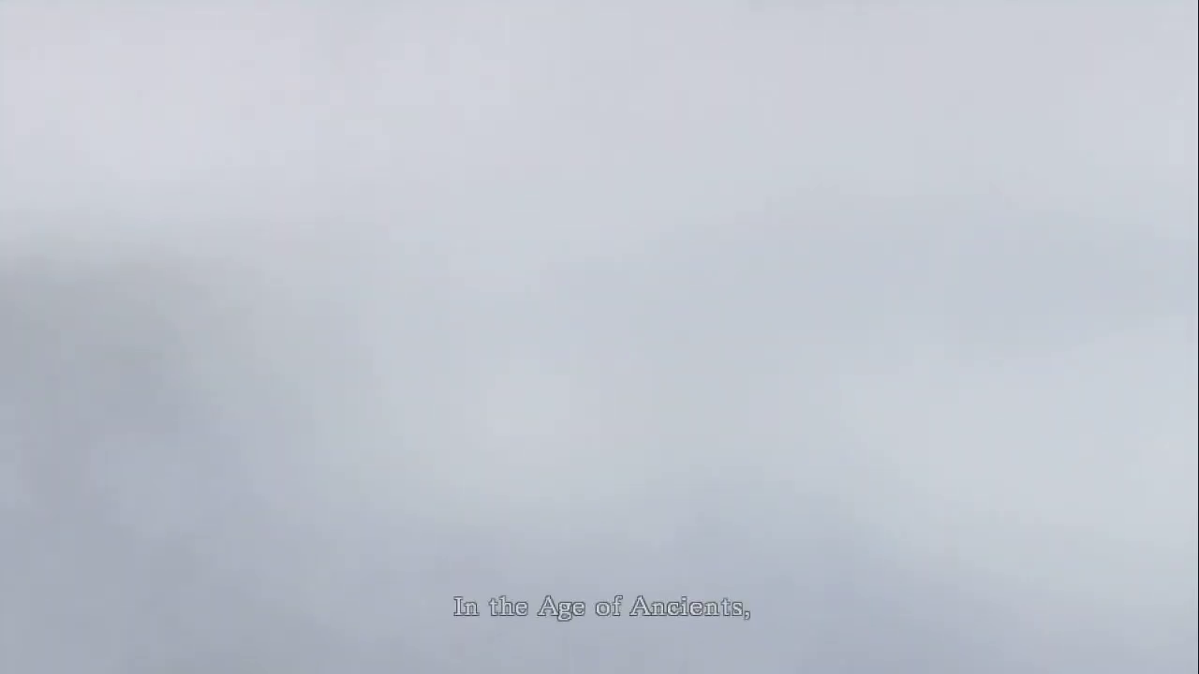
Skip the intro, take the Dungeon Cell Key from the corpse and leave the cell
key("Return")
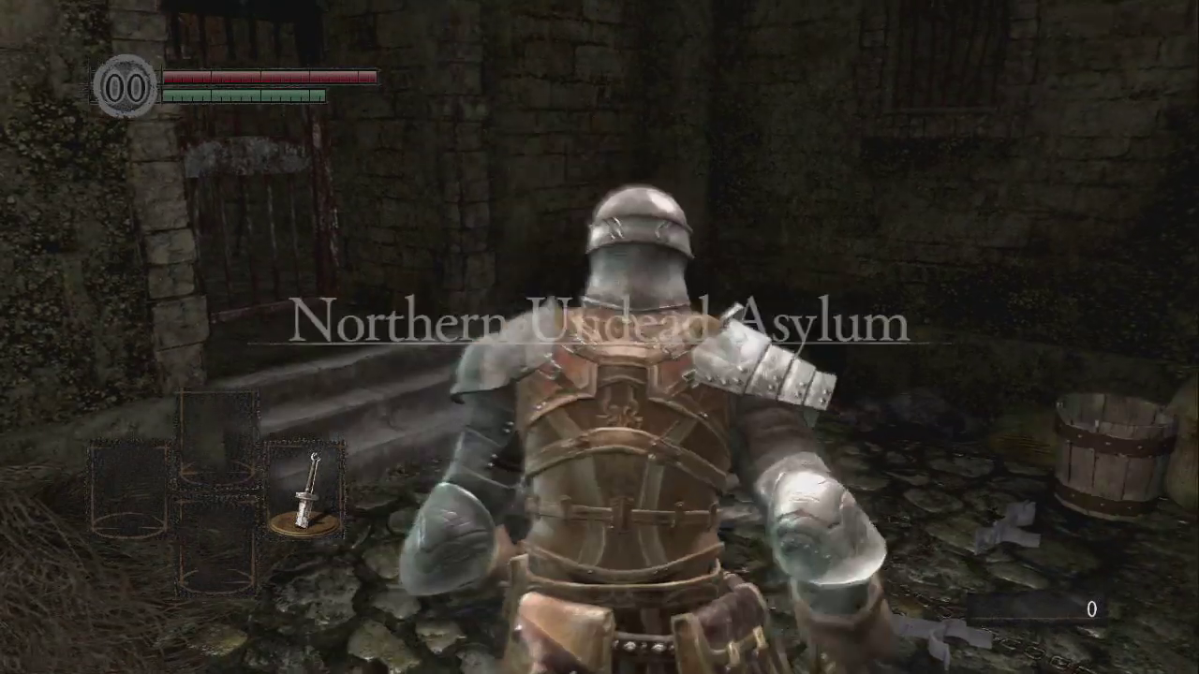
key("e")
key("e")
key("w")
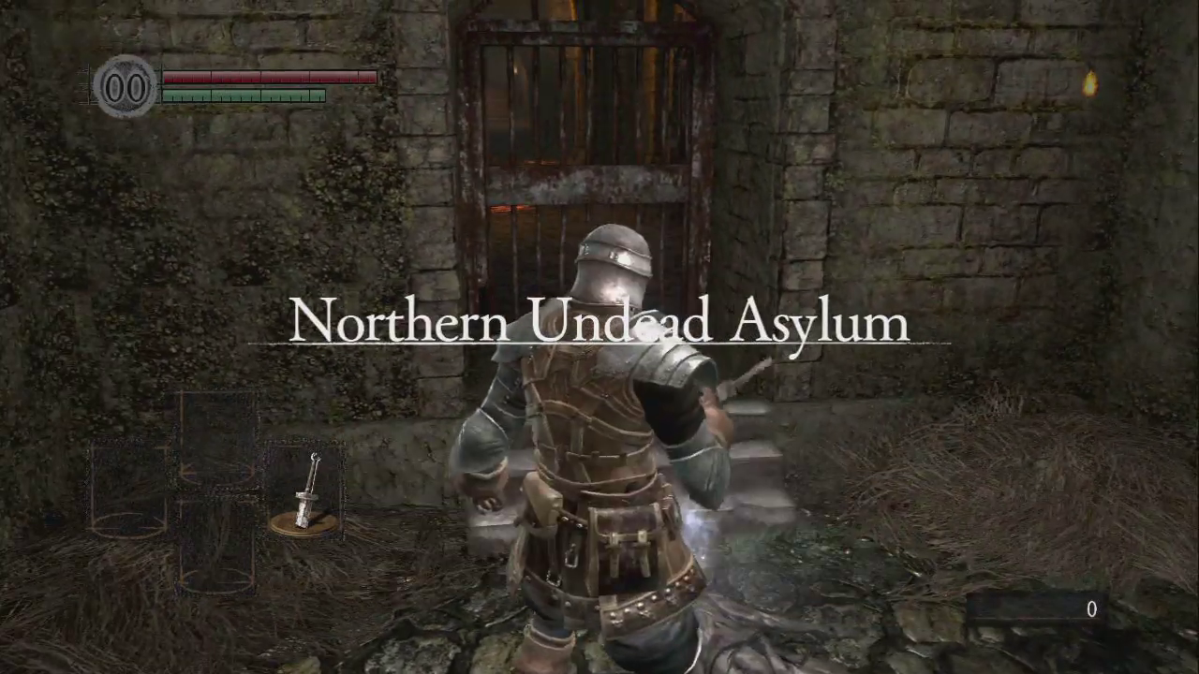
key("e")
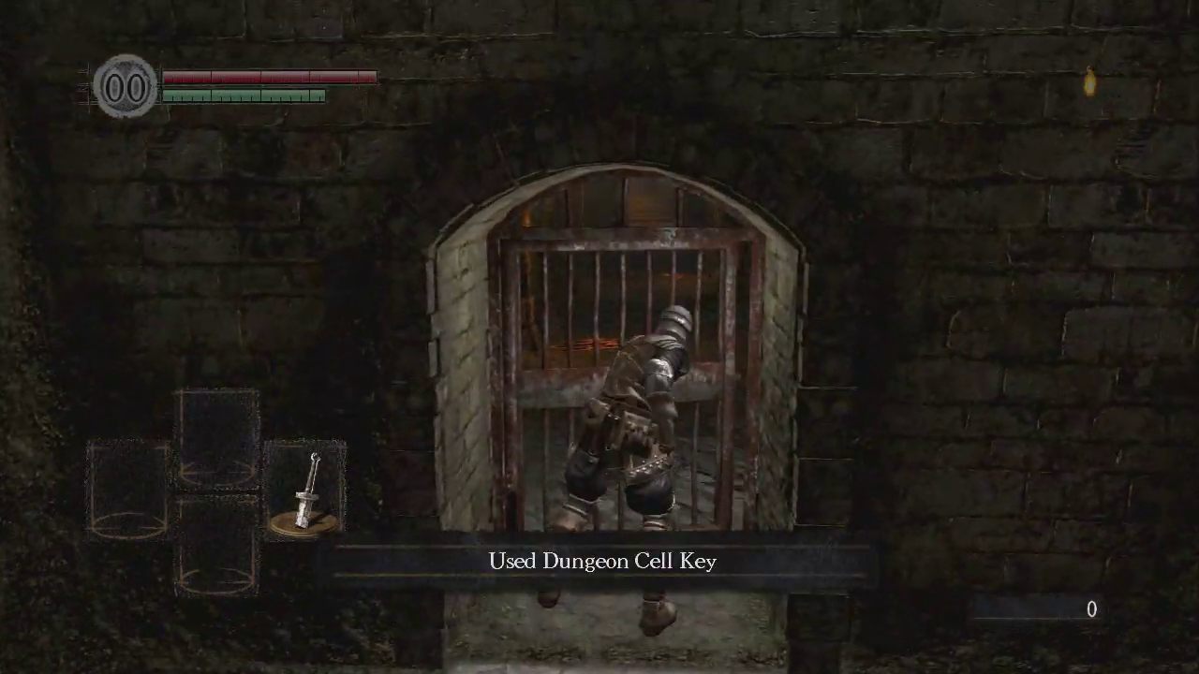
key("w")
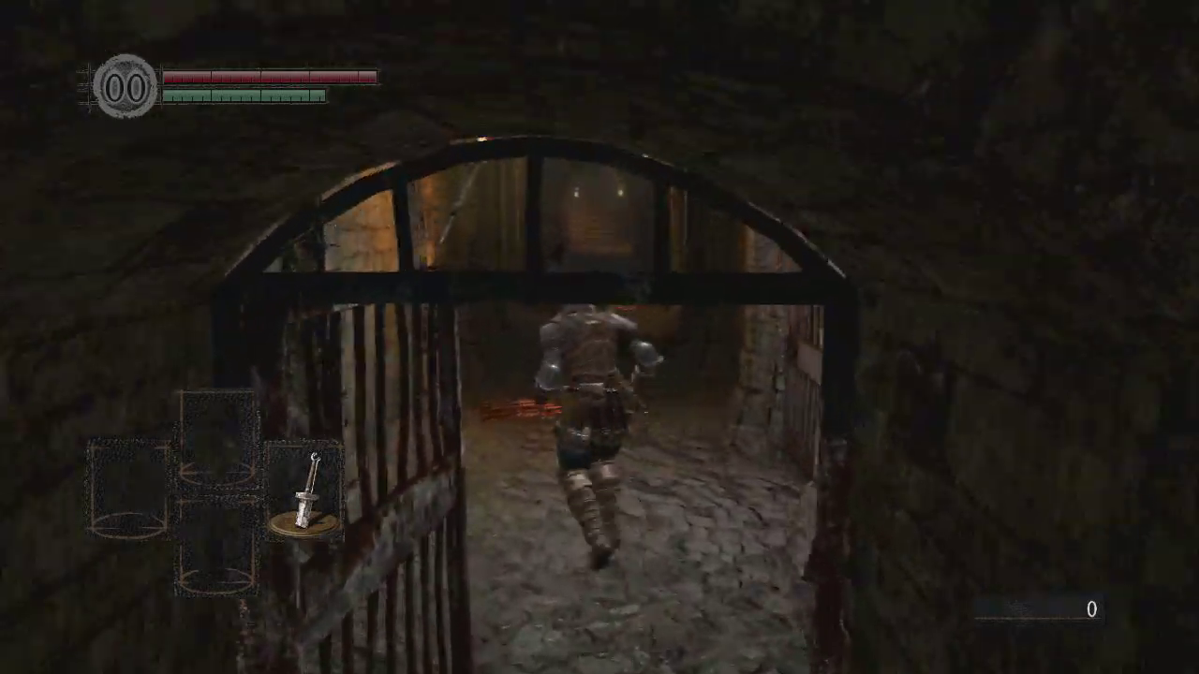
key("s")
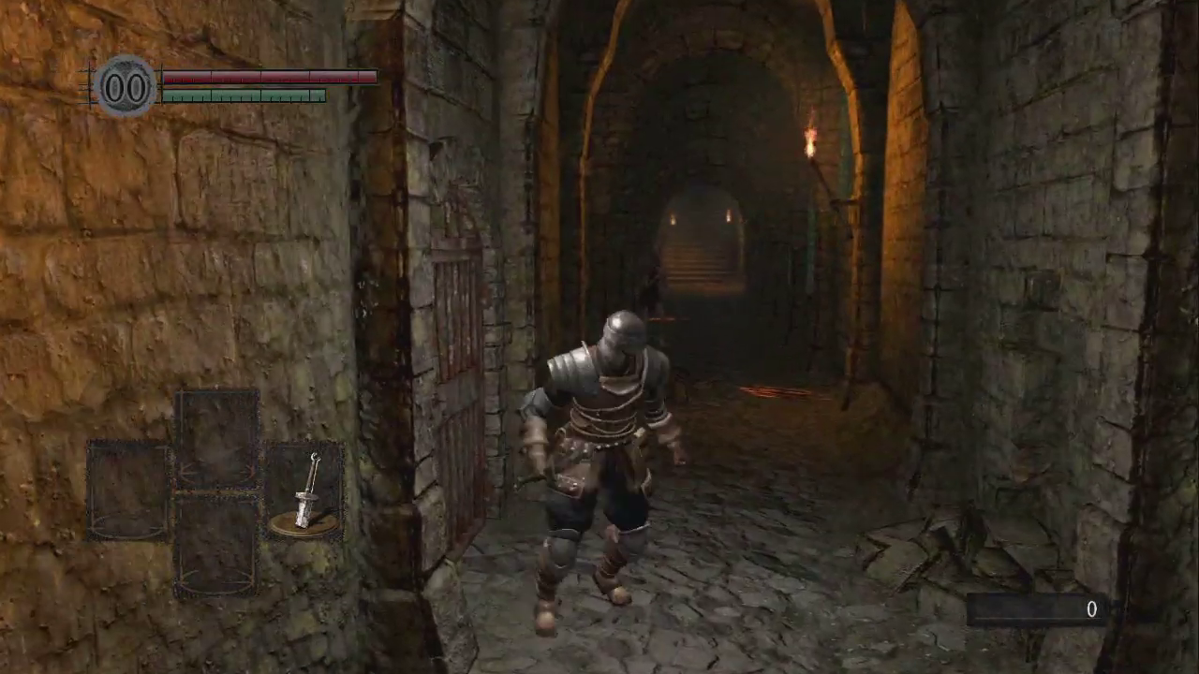
key("w")
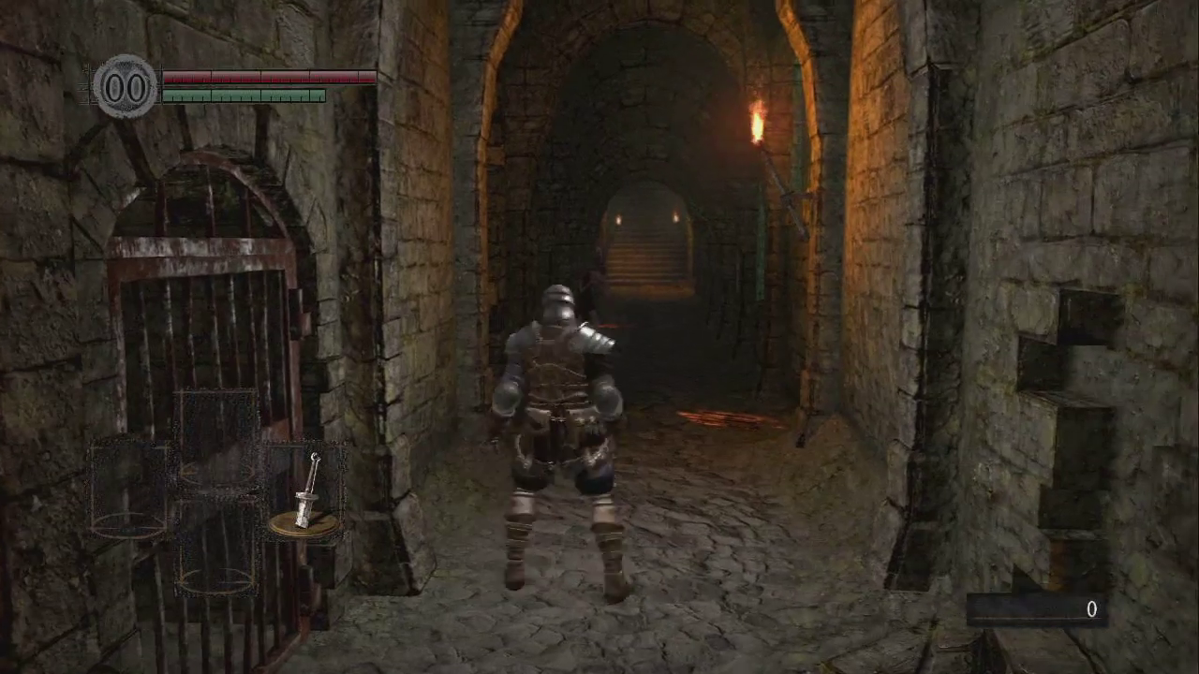
Select Quit Game from the System section of the in-game menu
key("Escape")
key("Left")
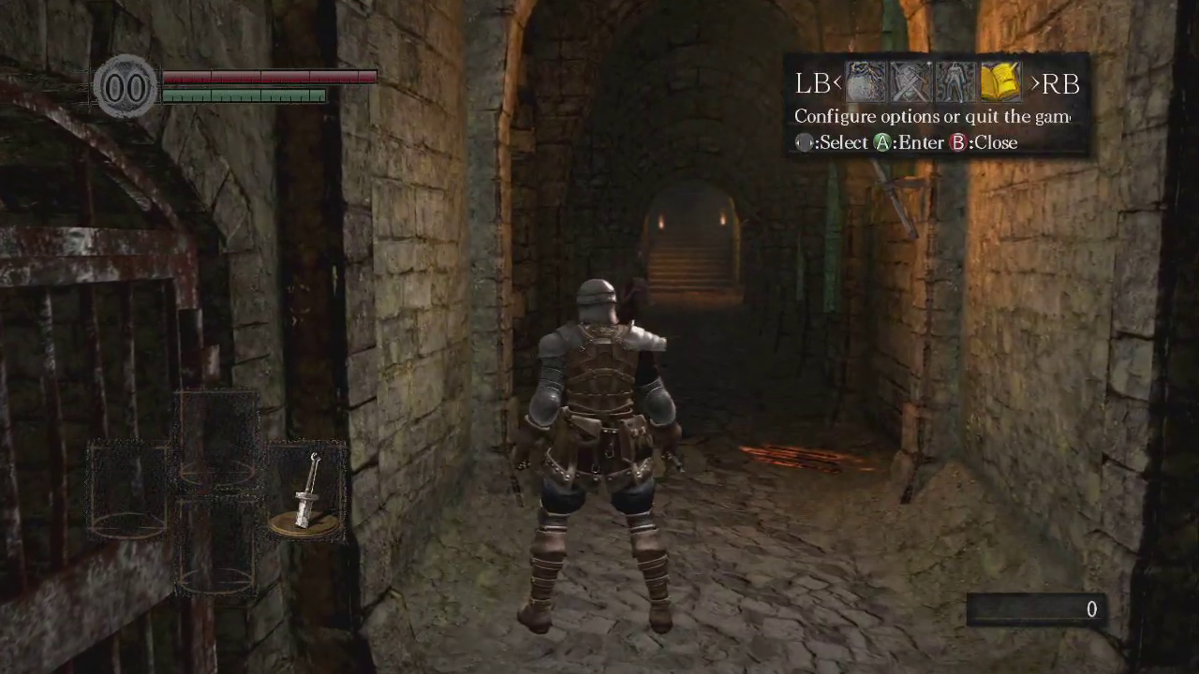
key("Return")
key("Down")
key("Return")
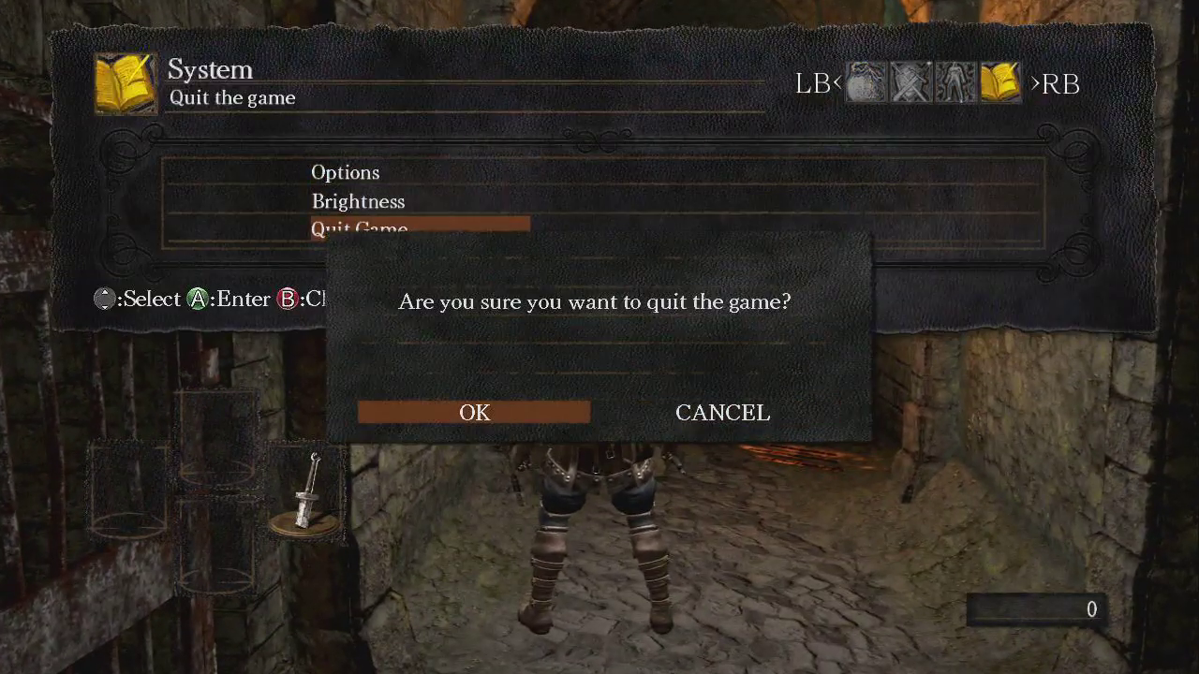
Confirm quitting, dismiss the autosave notice and pick the Memory Unit again
key("Return")
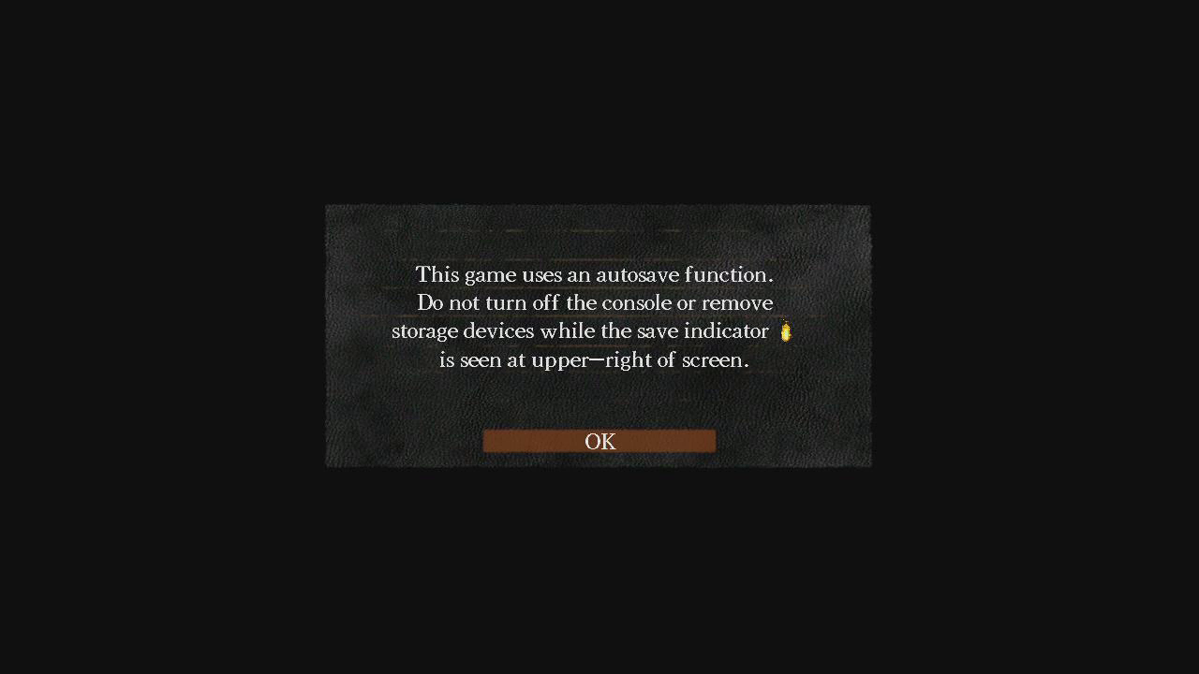
key("Return")
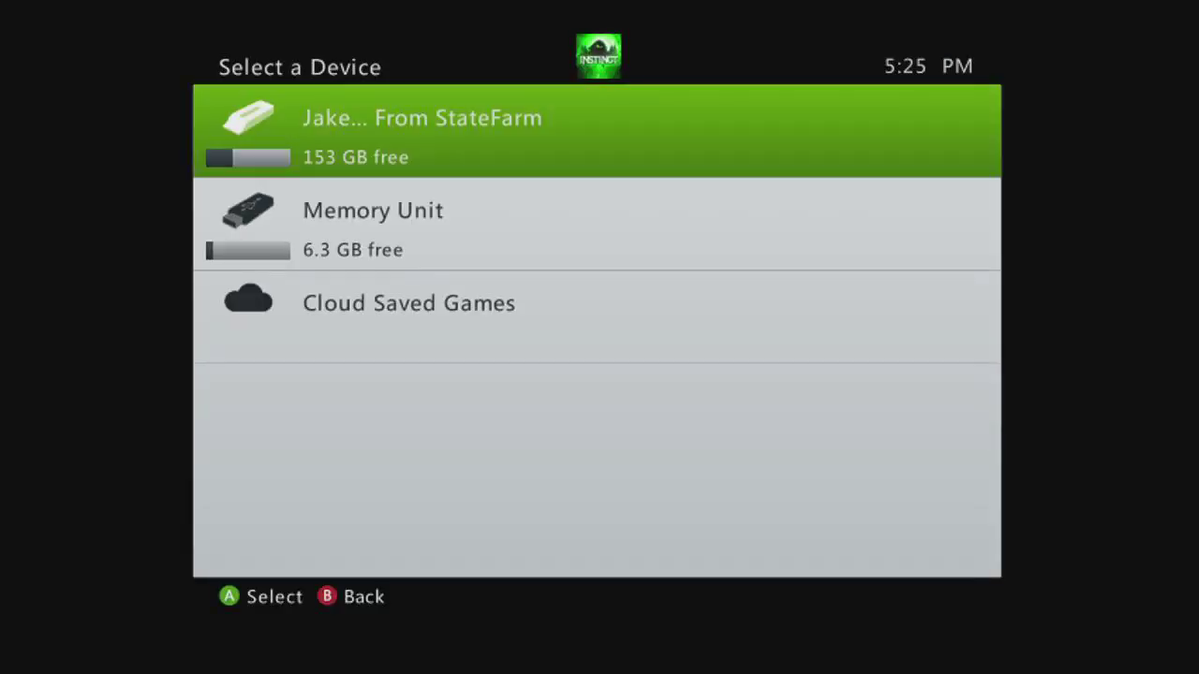
key("Down")
key("Return")
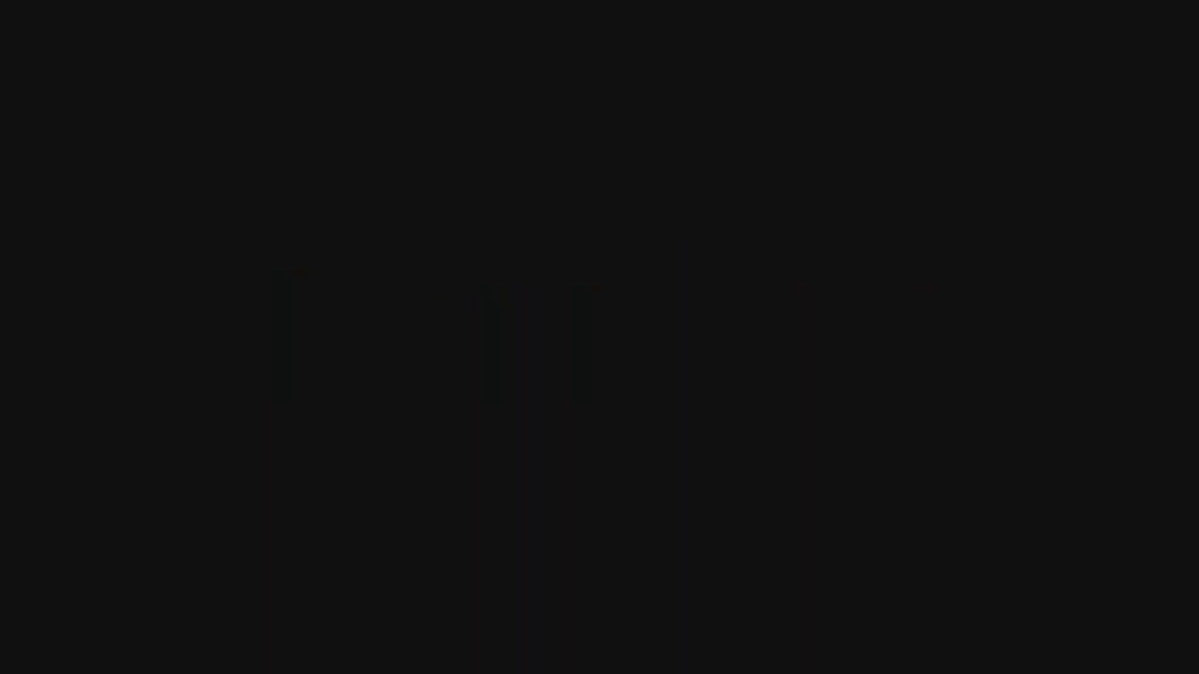
Exit Dark Souls to Xbox Home and move the dashboard to the apps area
key("Return")
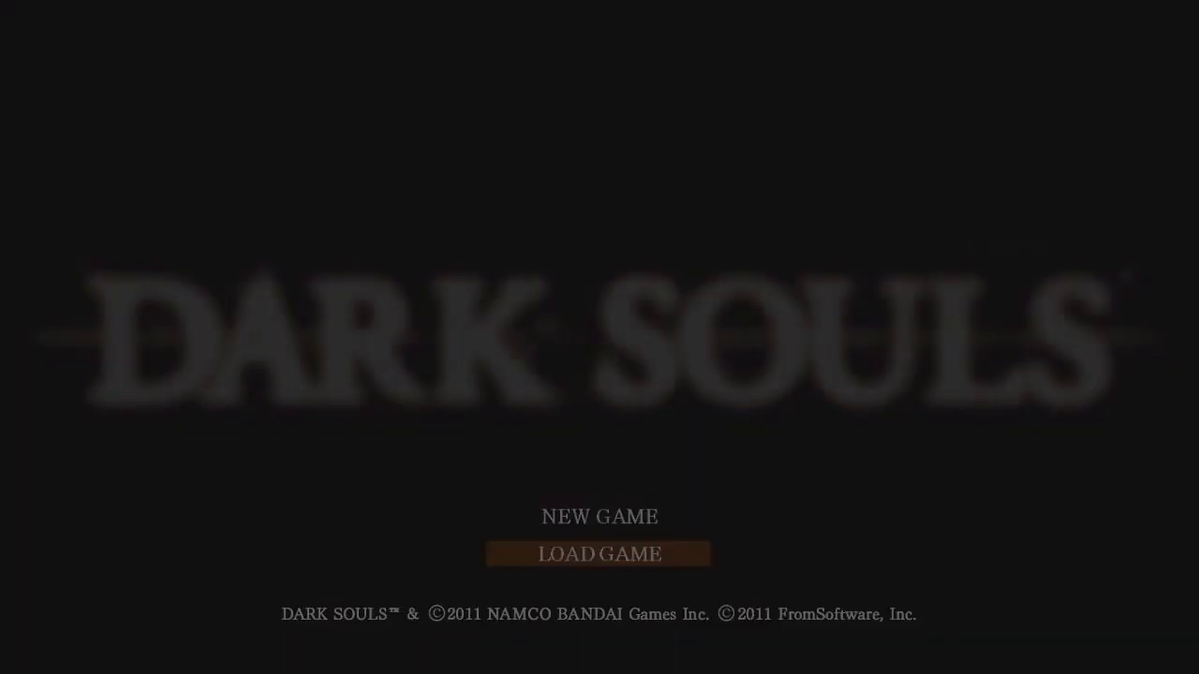
key("Return")
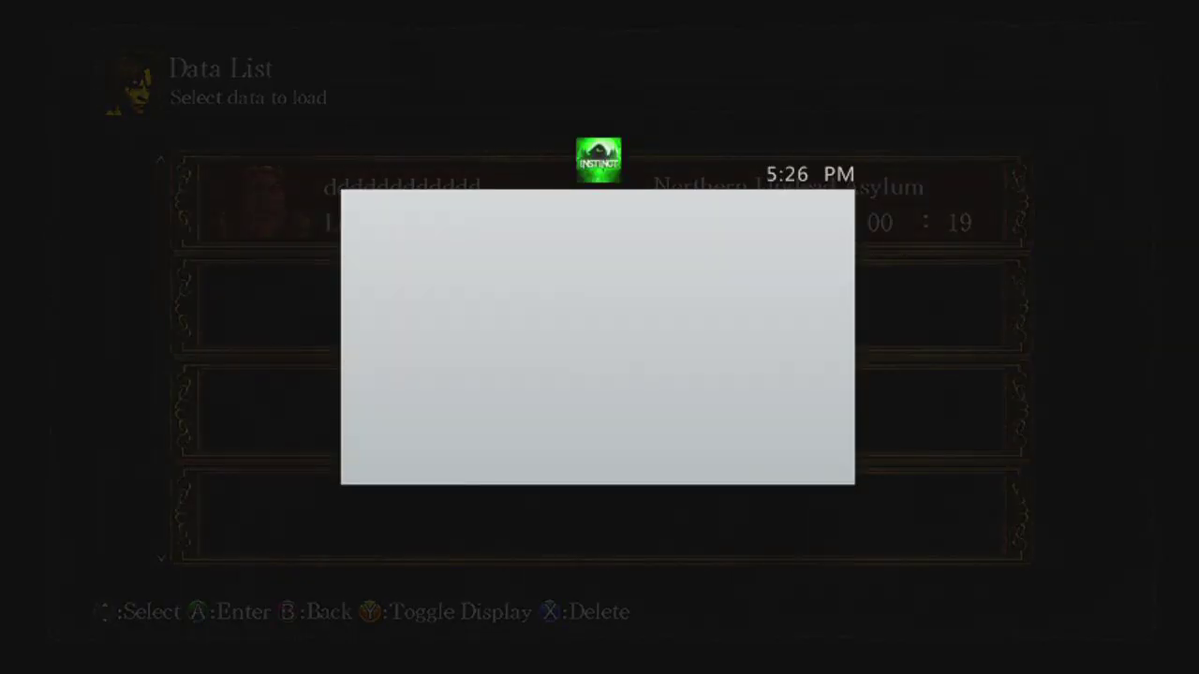
key("Return")
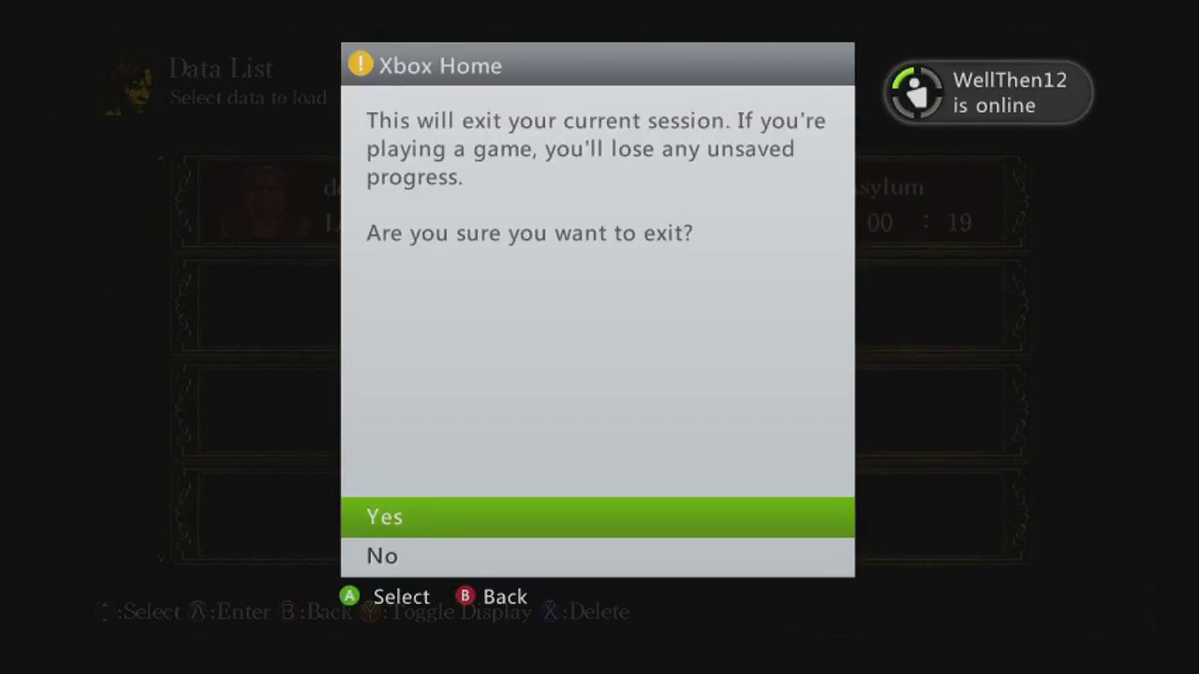
key("Return")
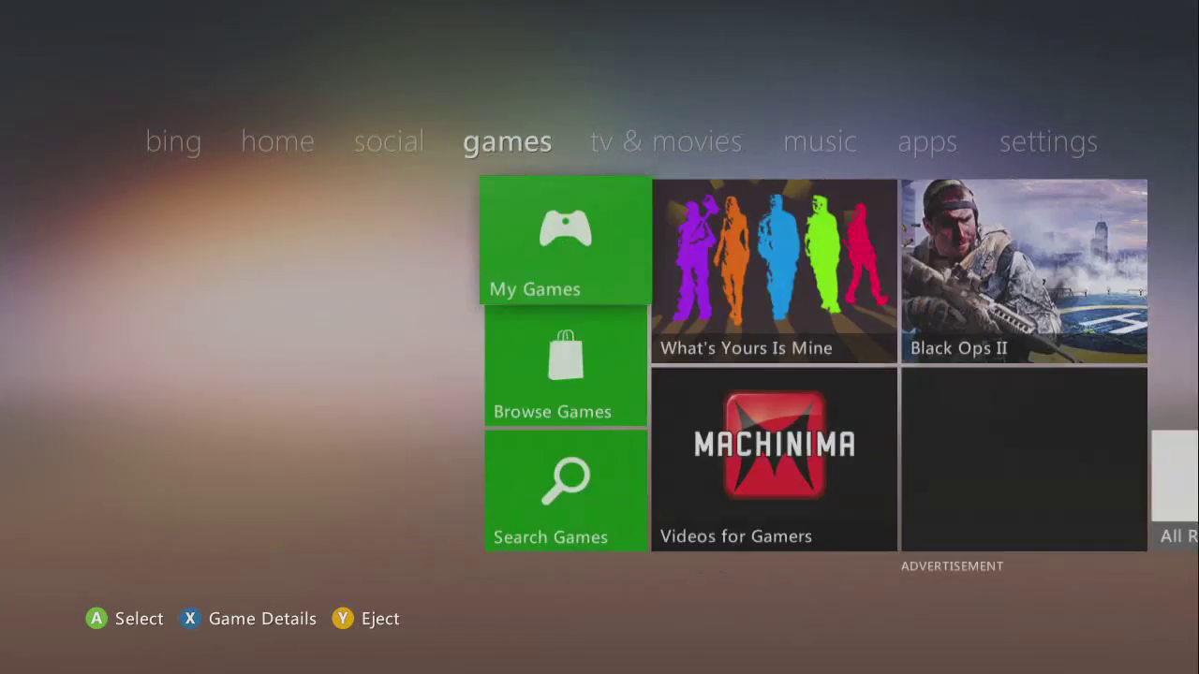
key("Right")
key("Right")
key("Right")
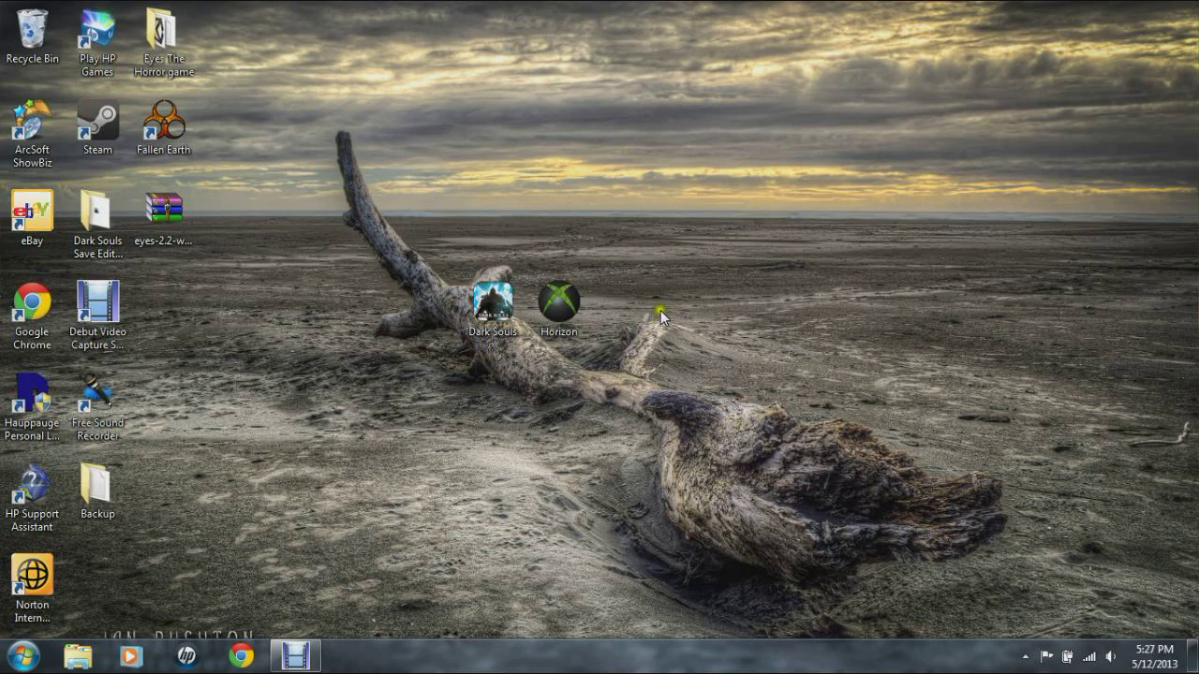
Launch Horizon from its desktop shortcut and dismiss the Offline Mode notice
double_click(569, 304)
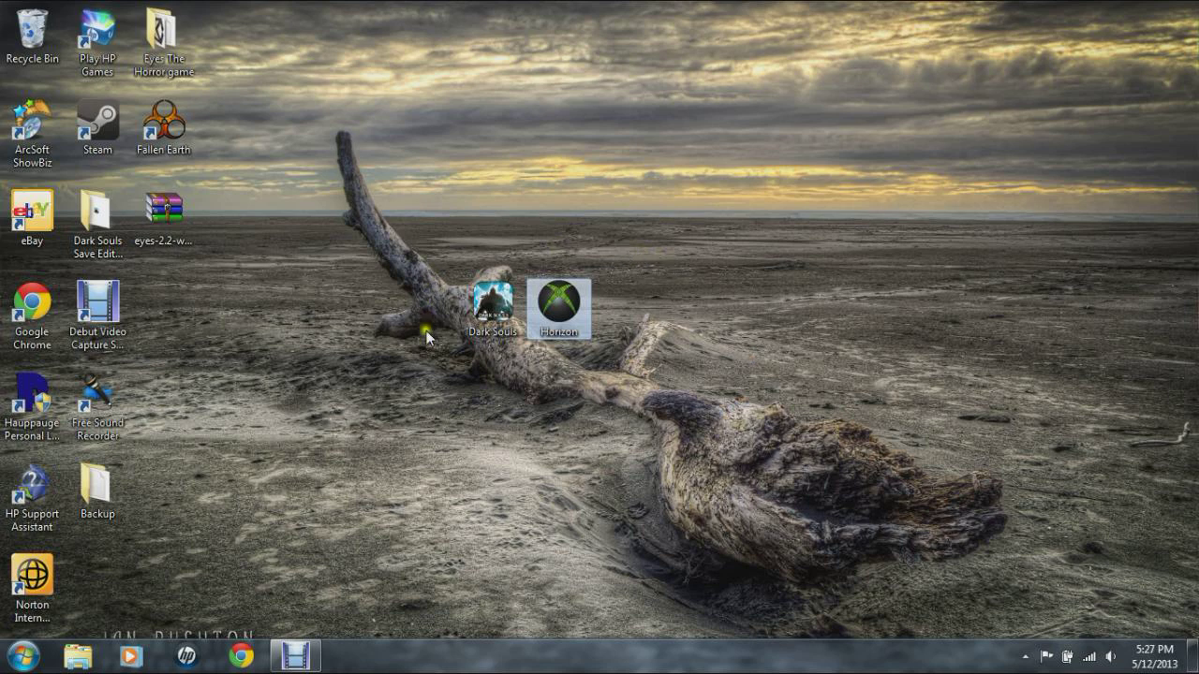
double_click(560, 305)
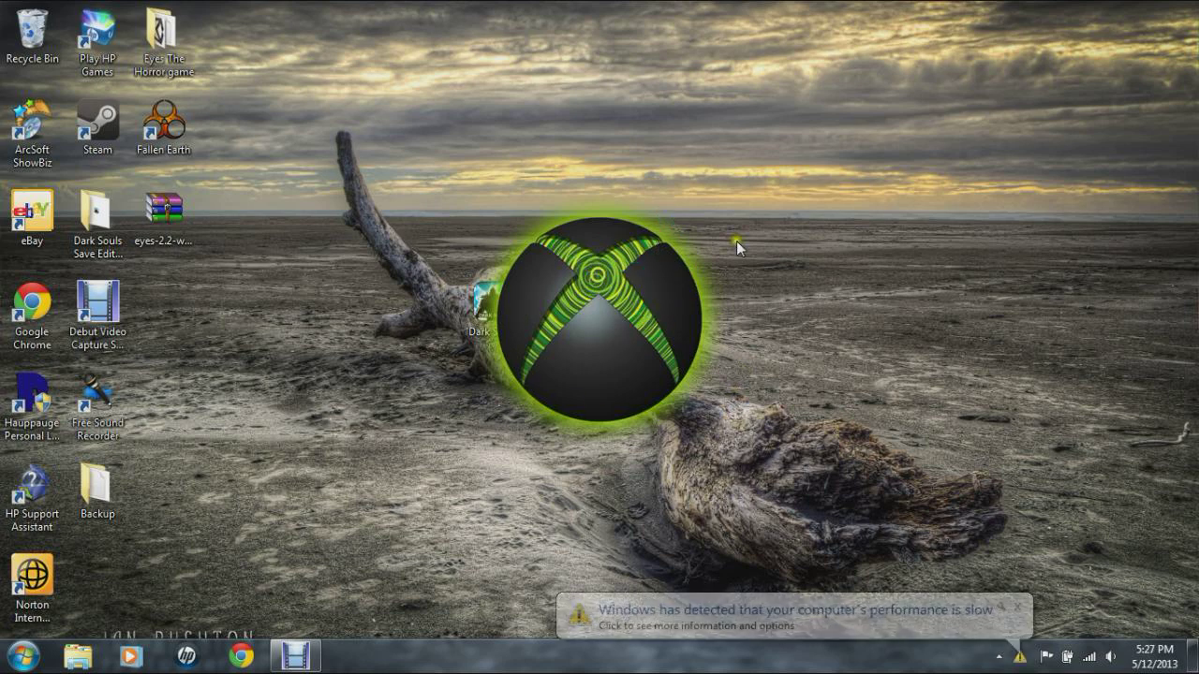
left_click(1022, 604)
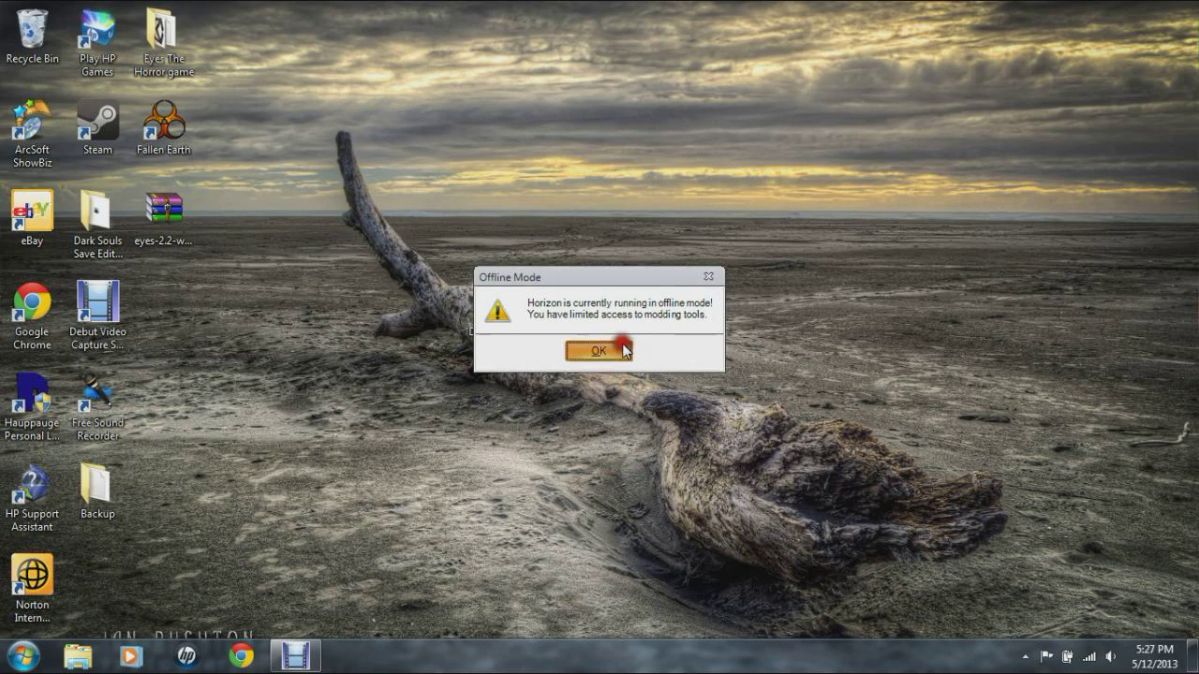
left_click(623, 350)
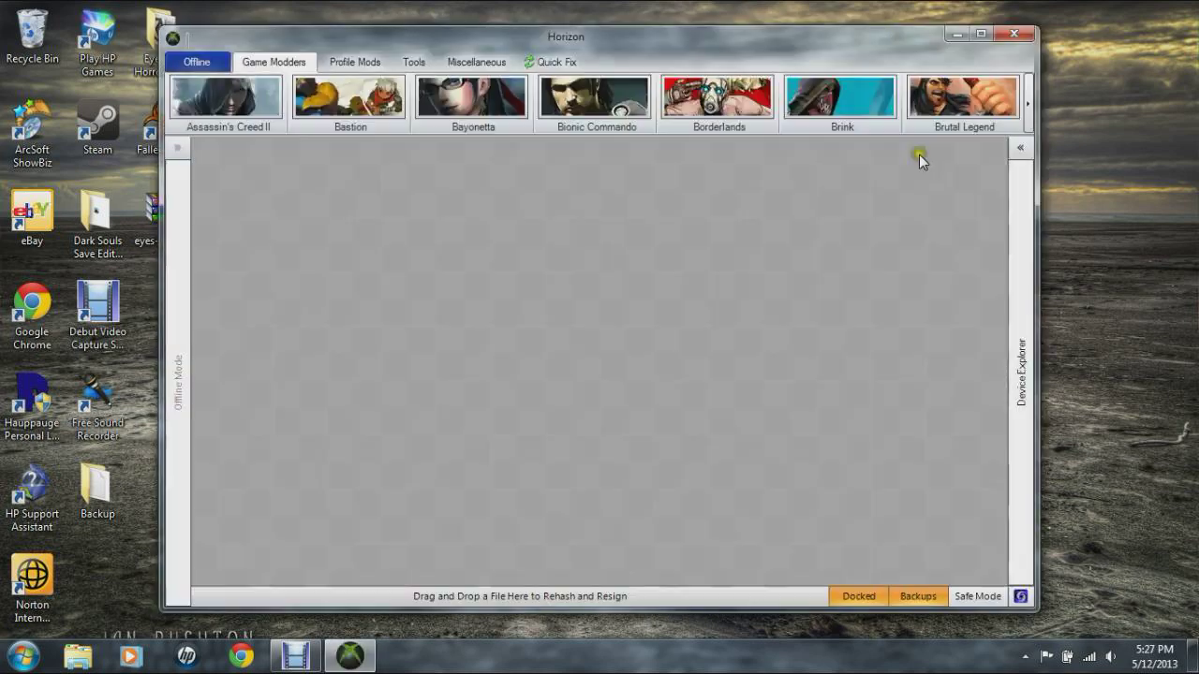
Extract the save from Flash Drive > Games > DARK SOULS to the desktop
left_click(1018, 149)
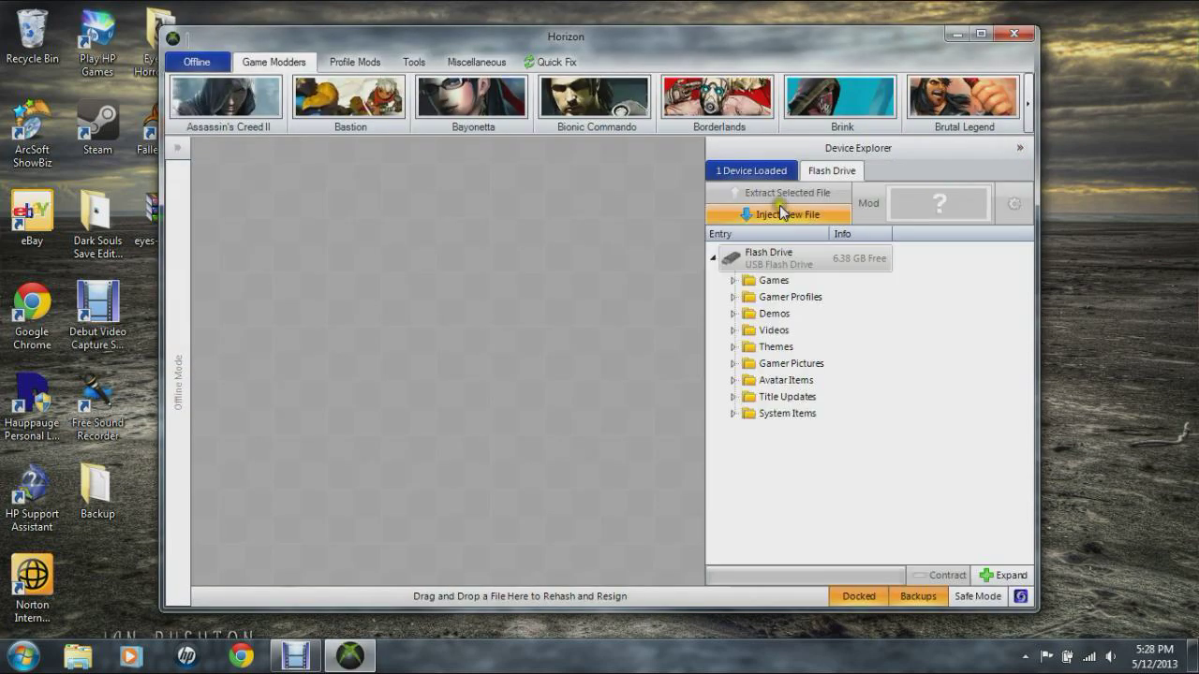
left_click(733, 282)
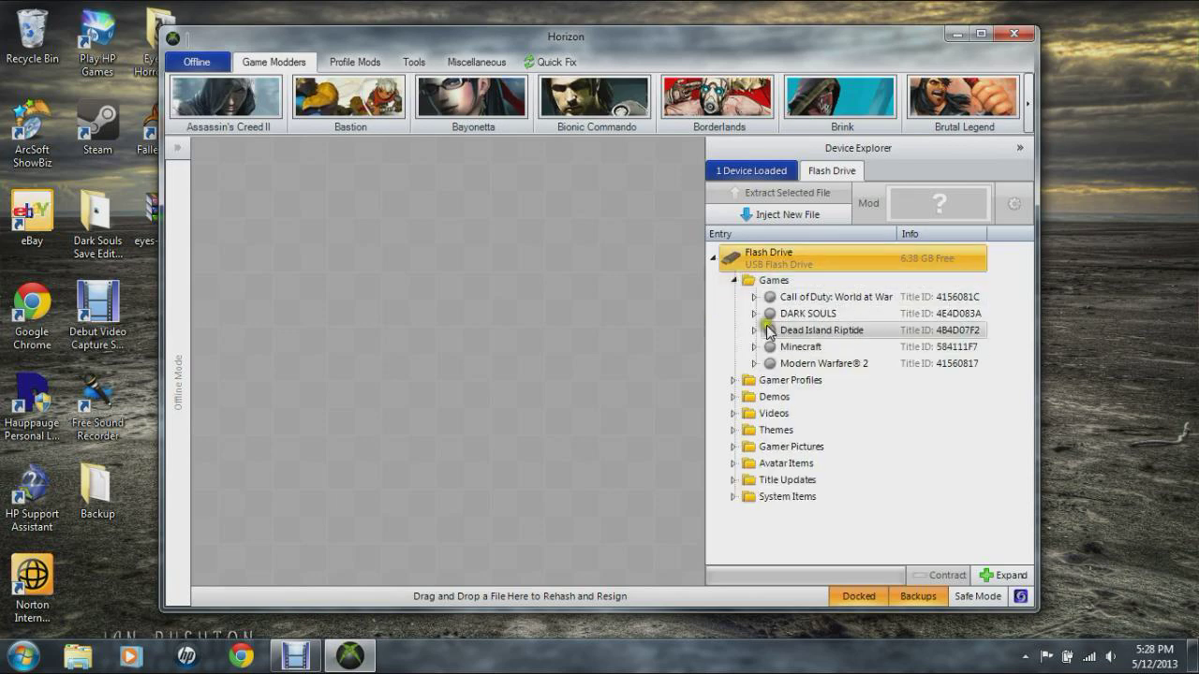
left_click(757, 314)
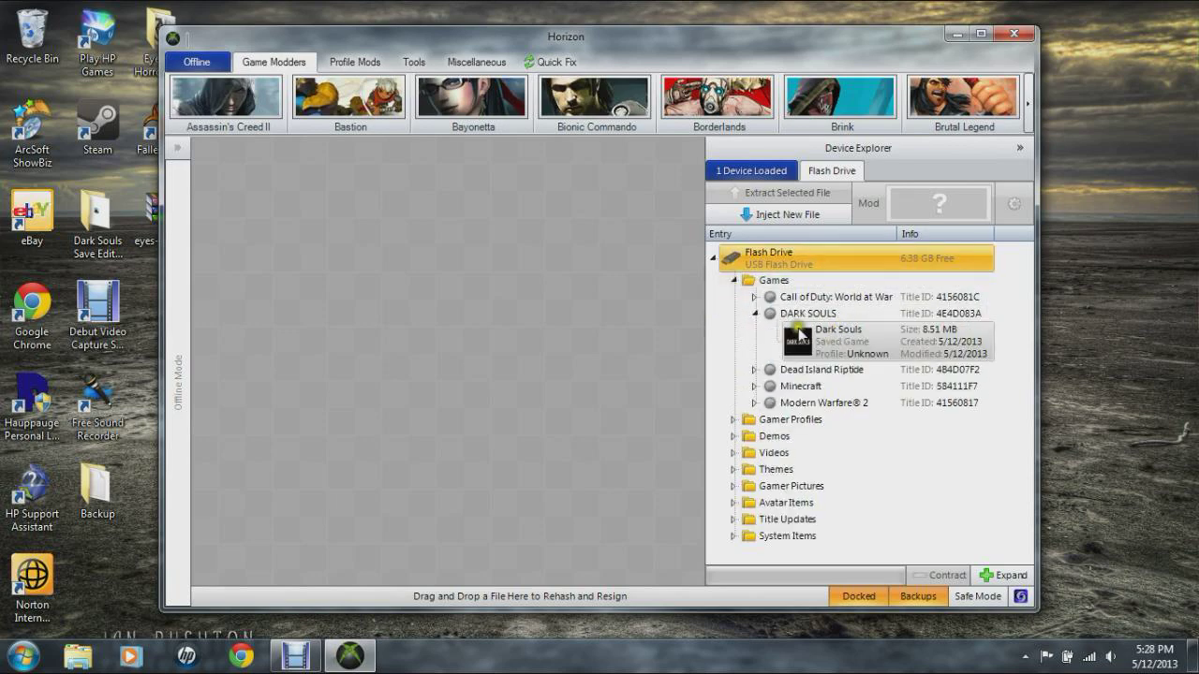
left_click_drag(833, 345, 121, 548)
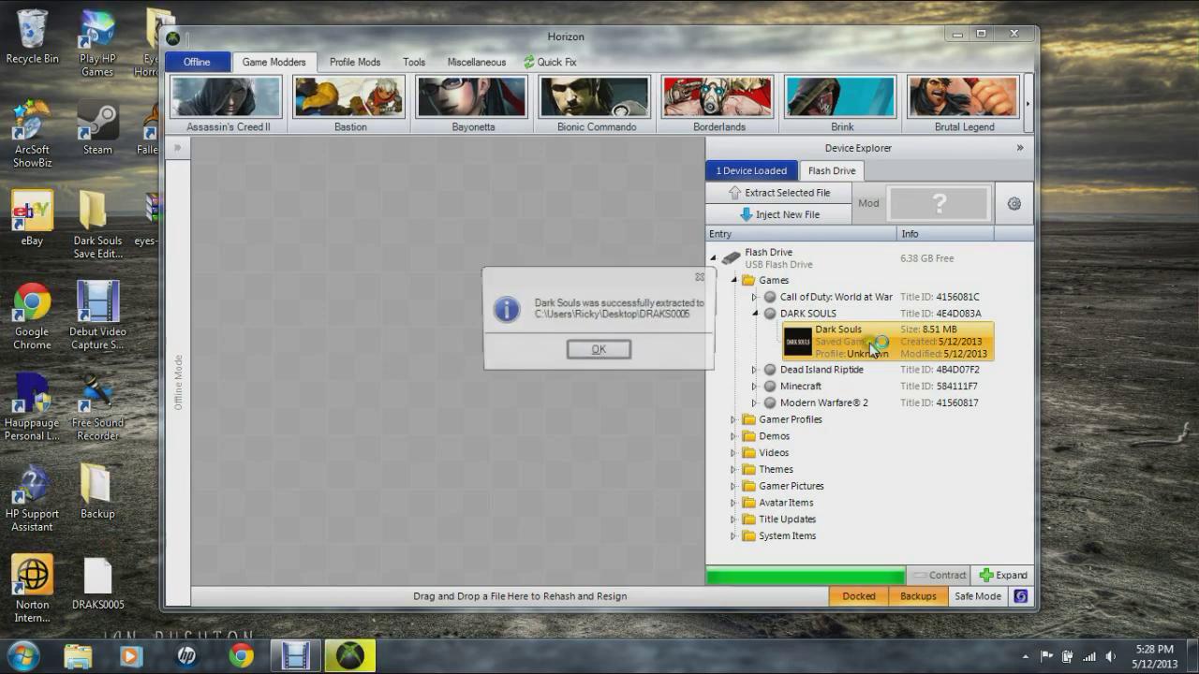
left_click(598, 352)
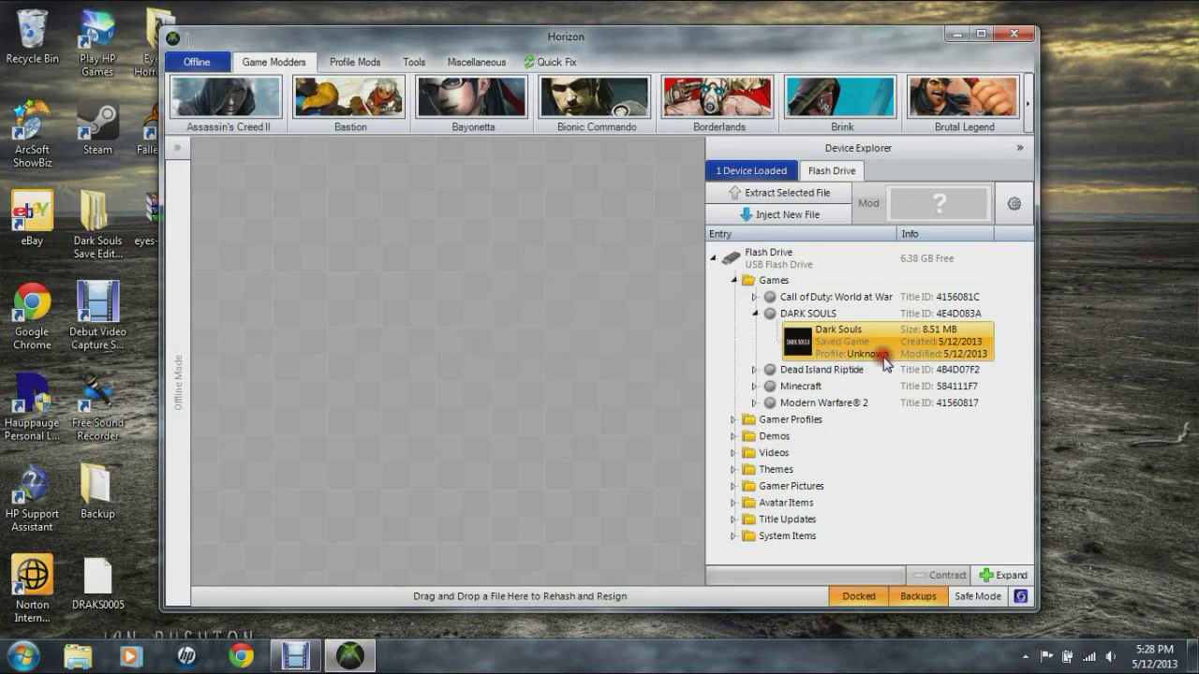
Open the save package and inspect its USER_DATA entry on the Contents tab
double_click(883, 348)
left_click(694, 283)
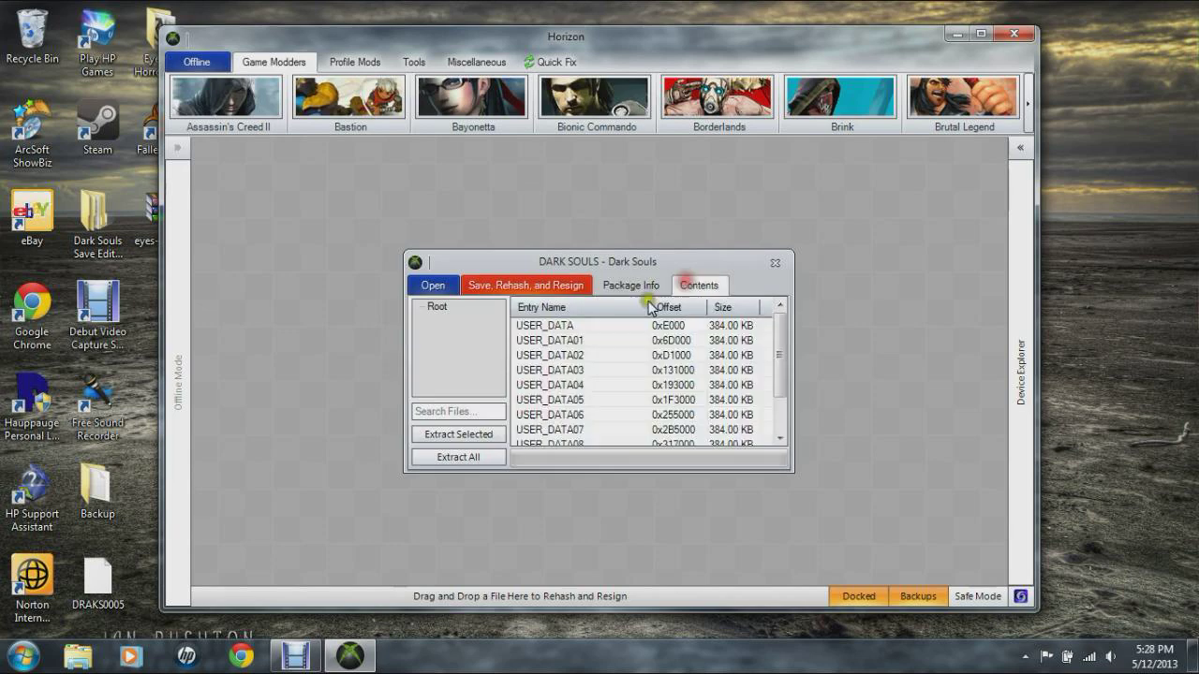
left_click(571, 326)
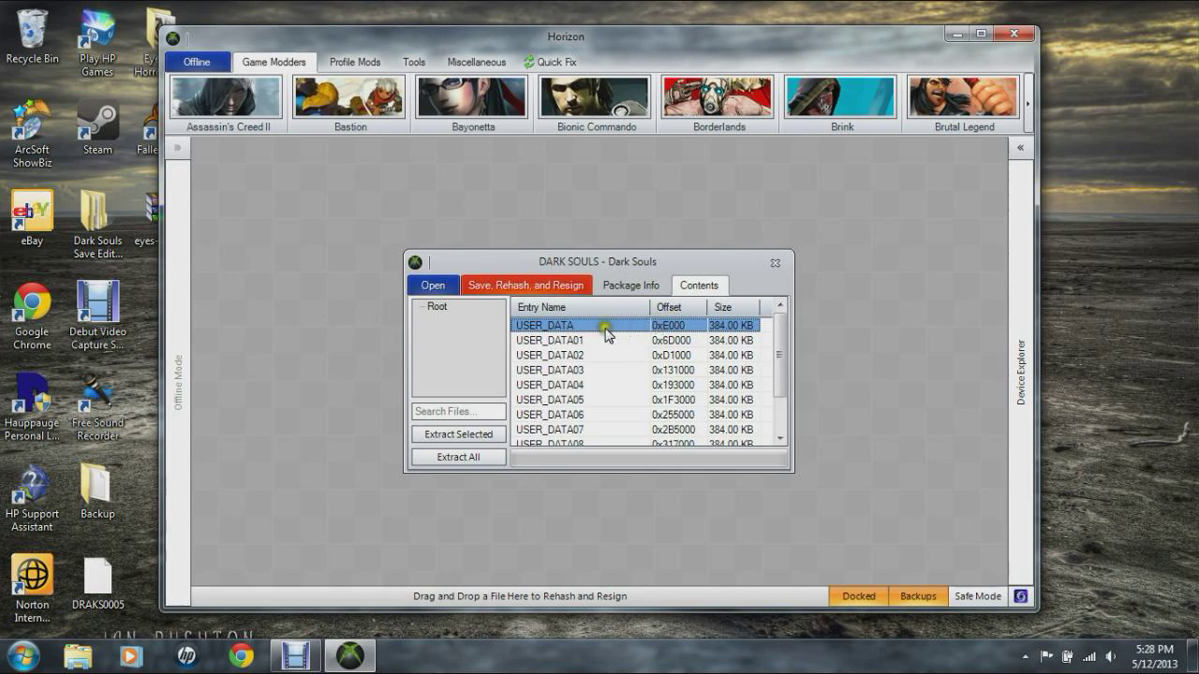
right_click(565, 326)
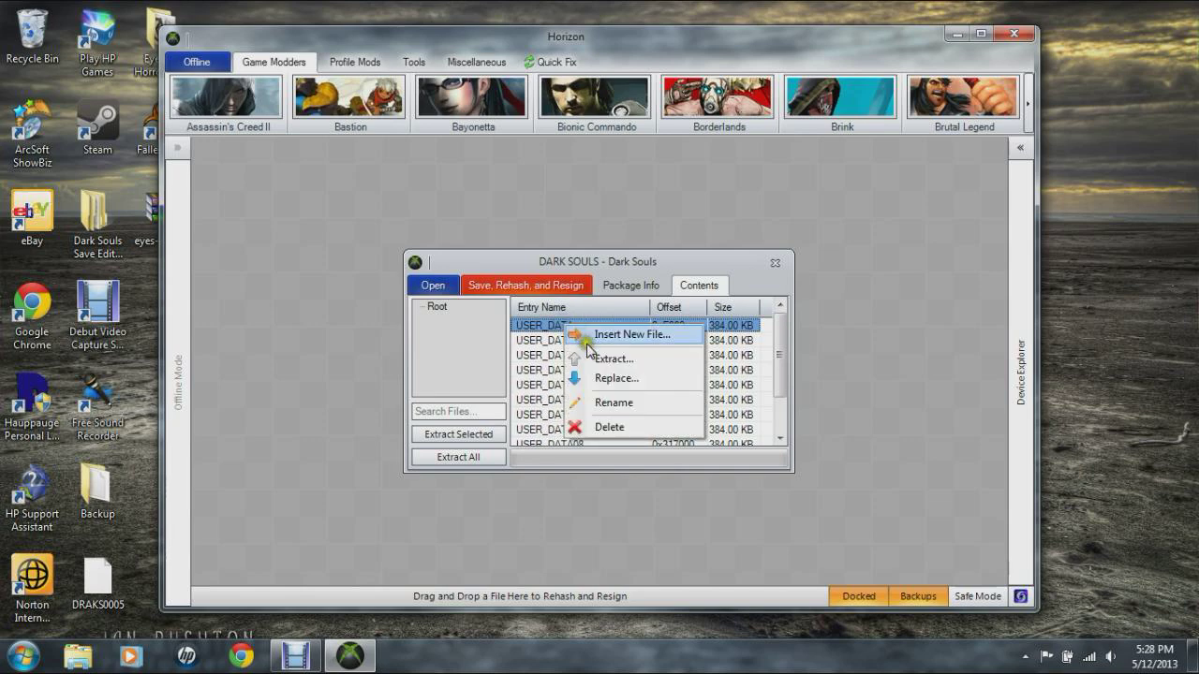
left_click(496, 262)
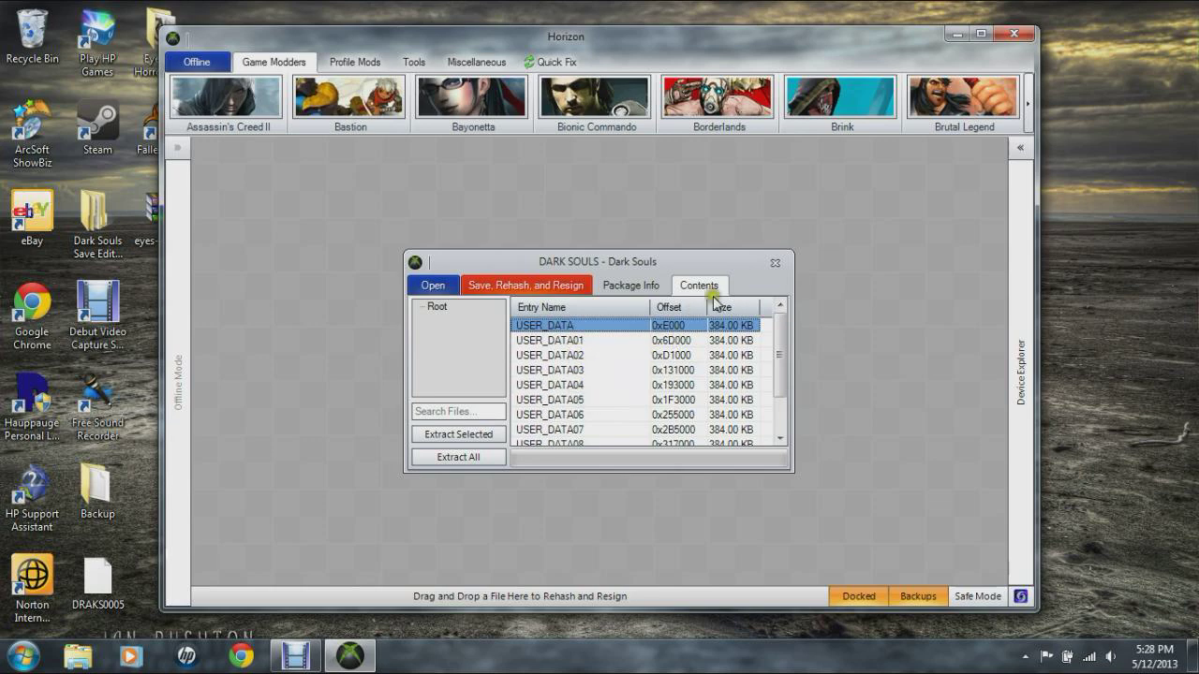
Close the package, minimise Horizon and place DRAKS0005 beside the editor shortcut
left_click(774, 263)
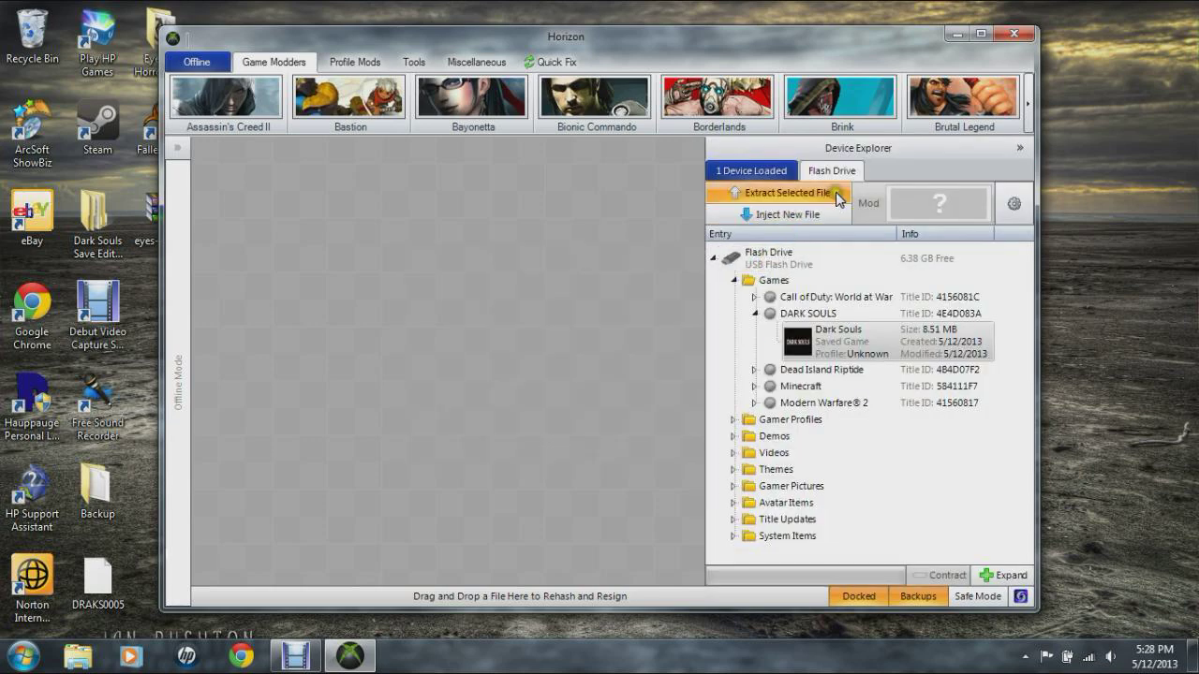
left_click(958, 33)
left_click_drag(103, 579, 440, 314)
left_click(494, 330)
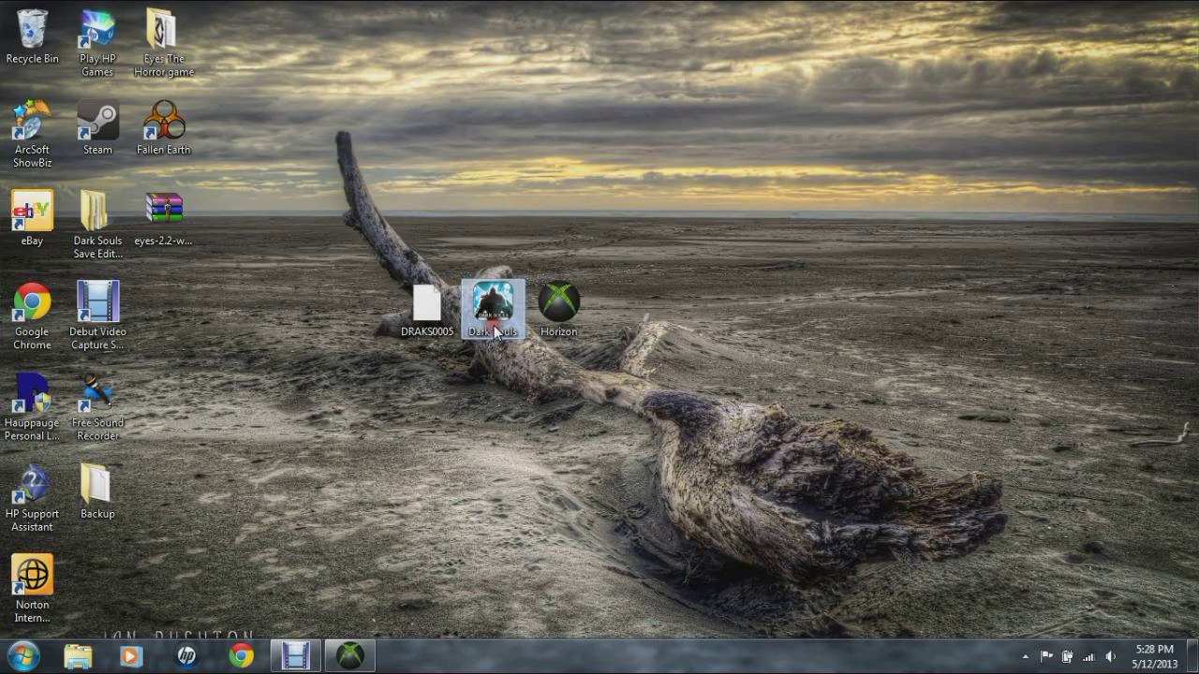
Open DRAKS0005 from this computer in Dark Souls Save Editor, overwriting the backup
double_click(495, 329)
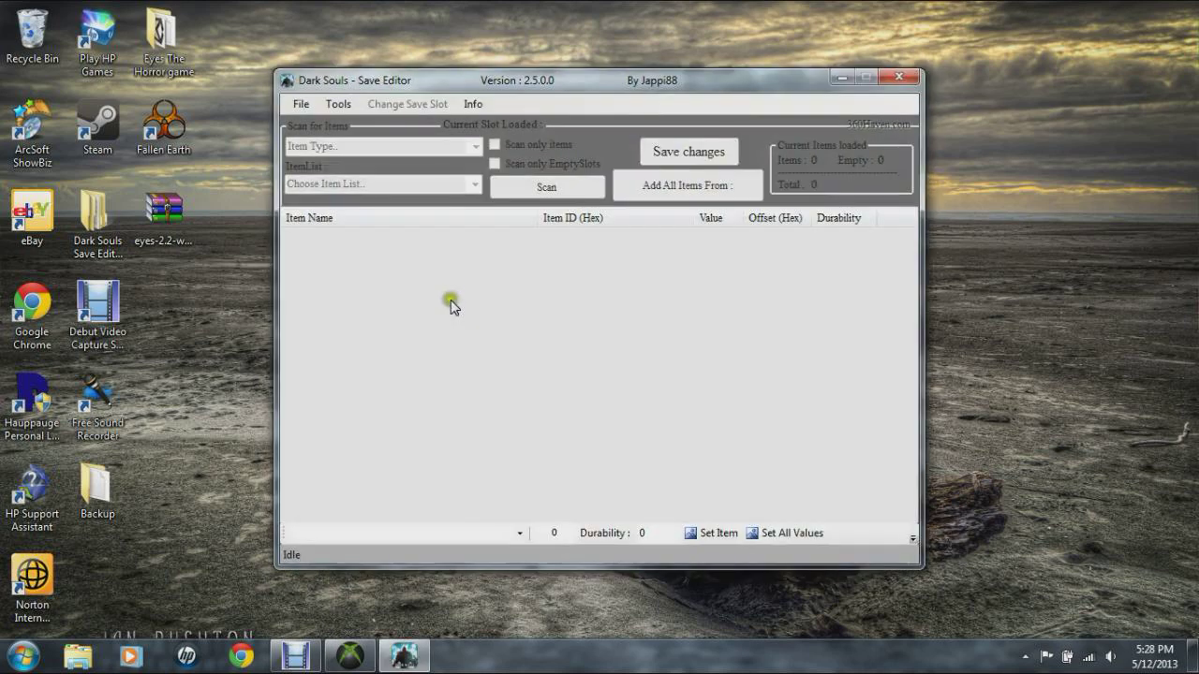
left_click(301, 104)
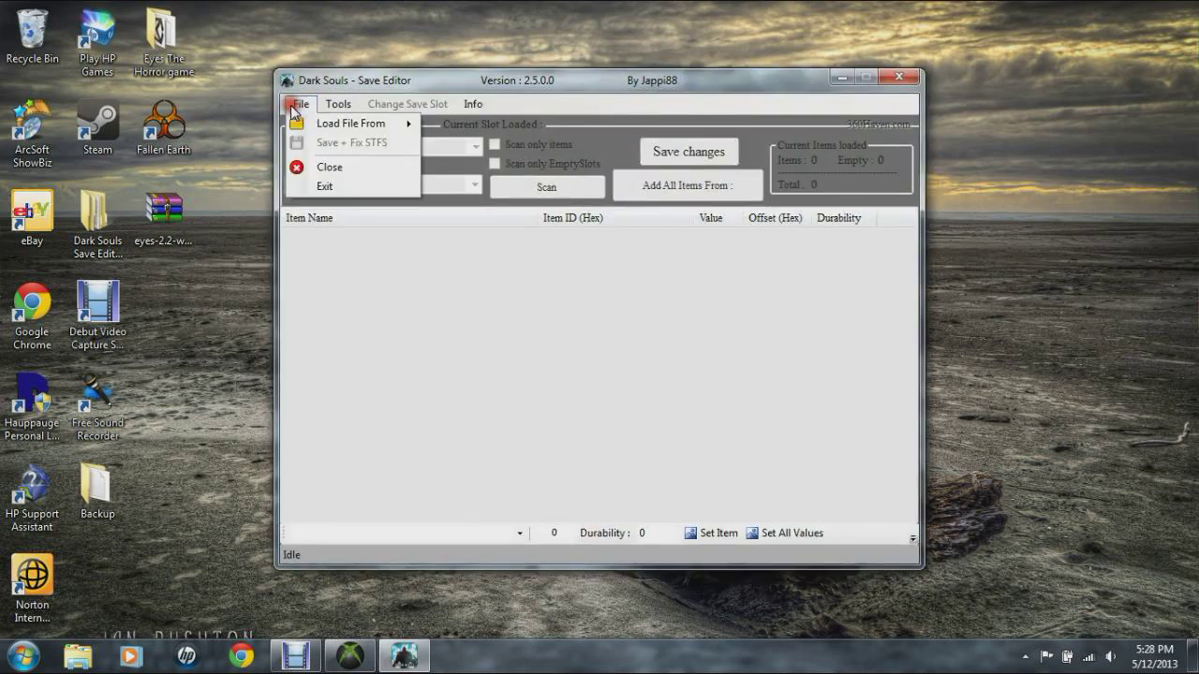
mouse_move(392, 123)
left_click(438, 124)
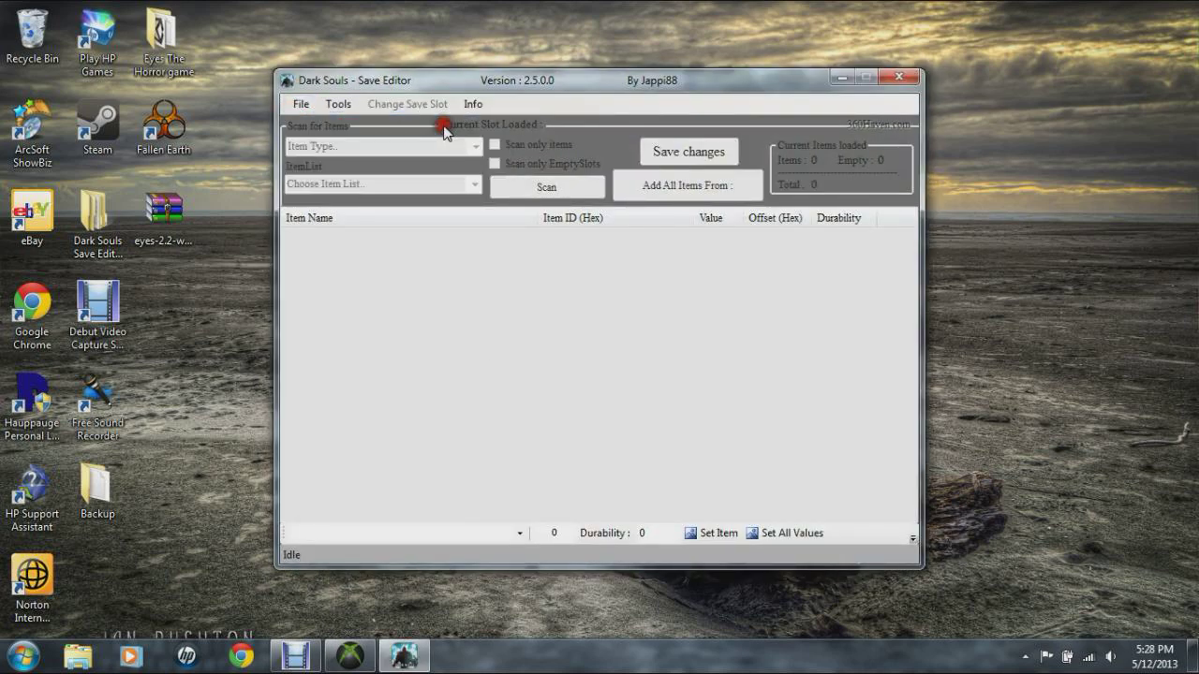
scroll(707, 286, "down", 5)
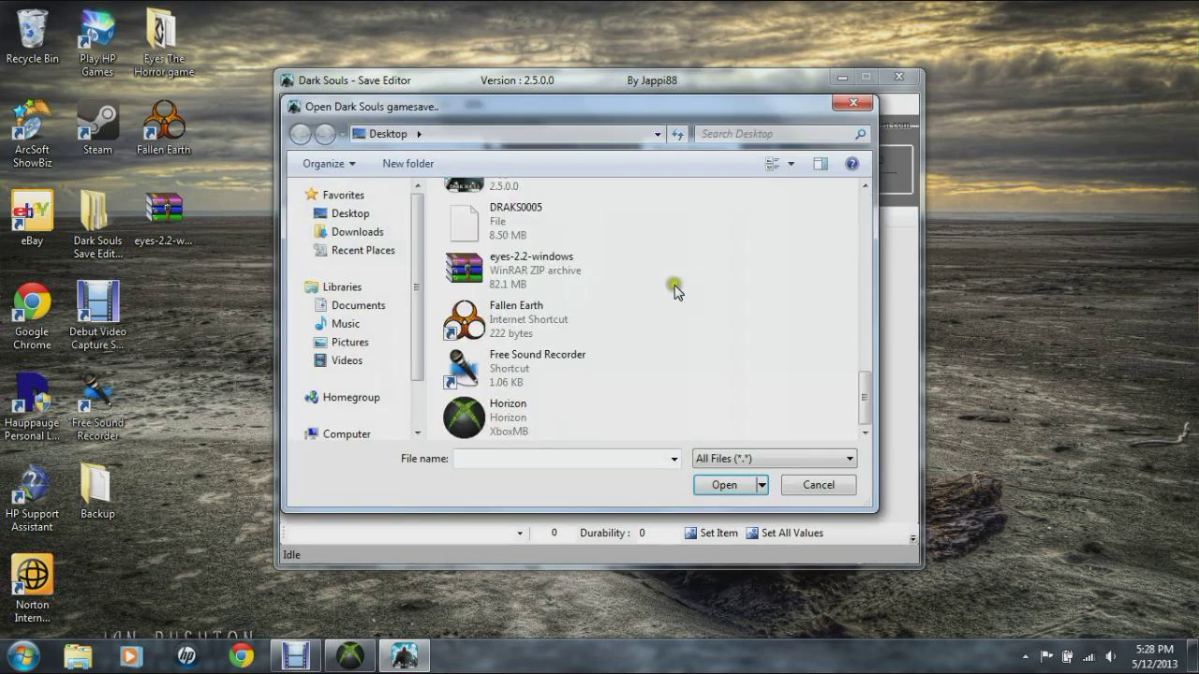
scroll(693, 318, "up", 2)
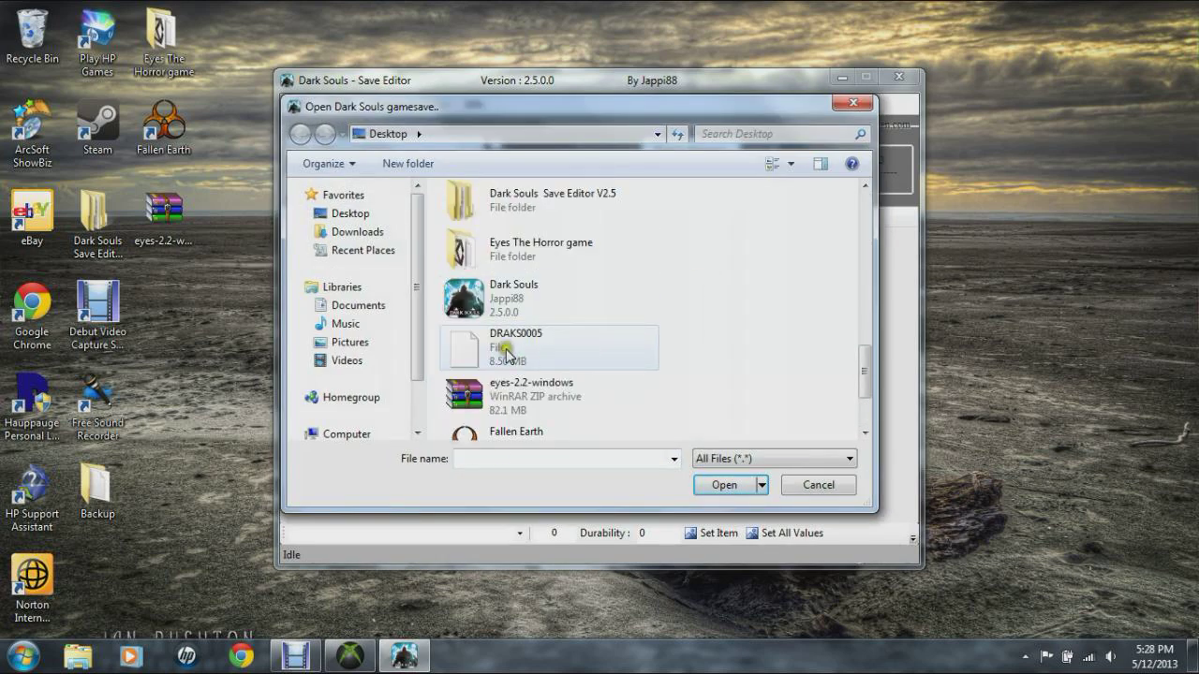
left_click(506, 351)
left_click(724, 484)
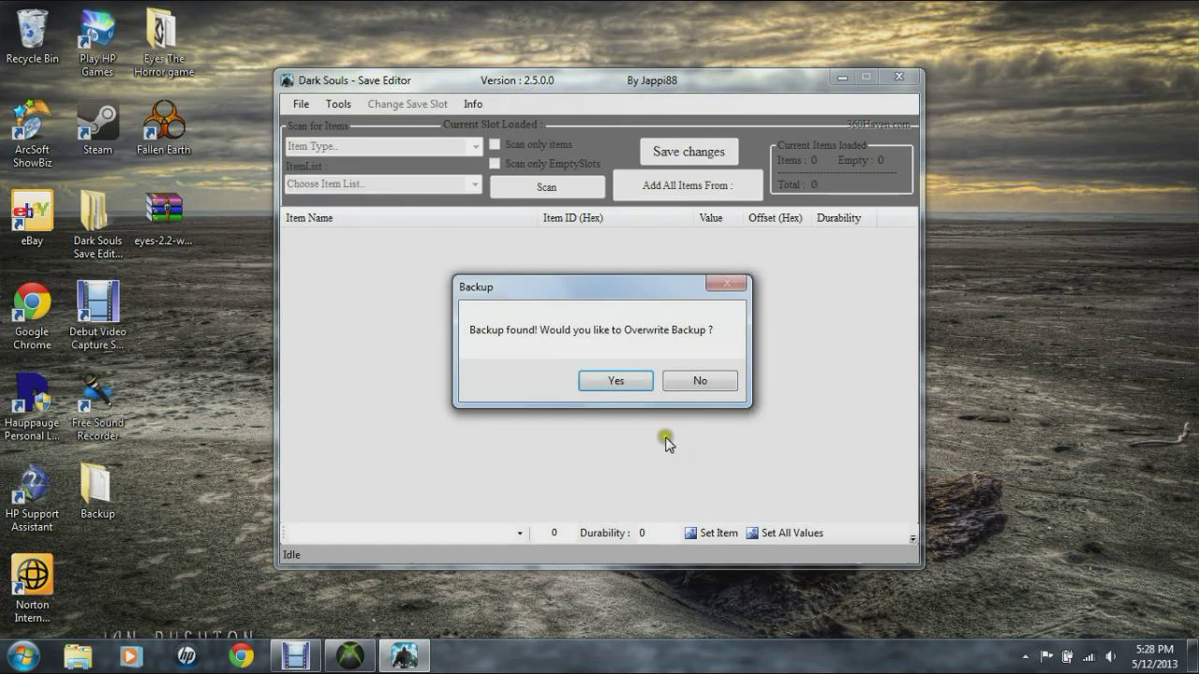
left_click(621, 379)
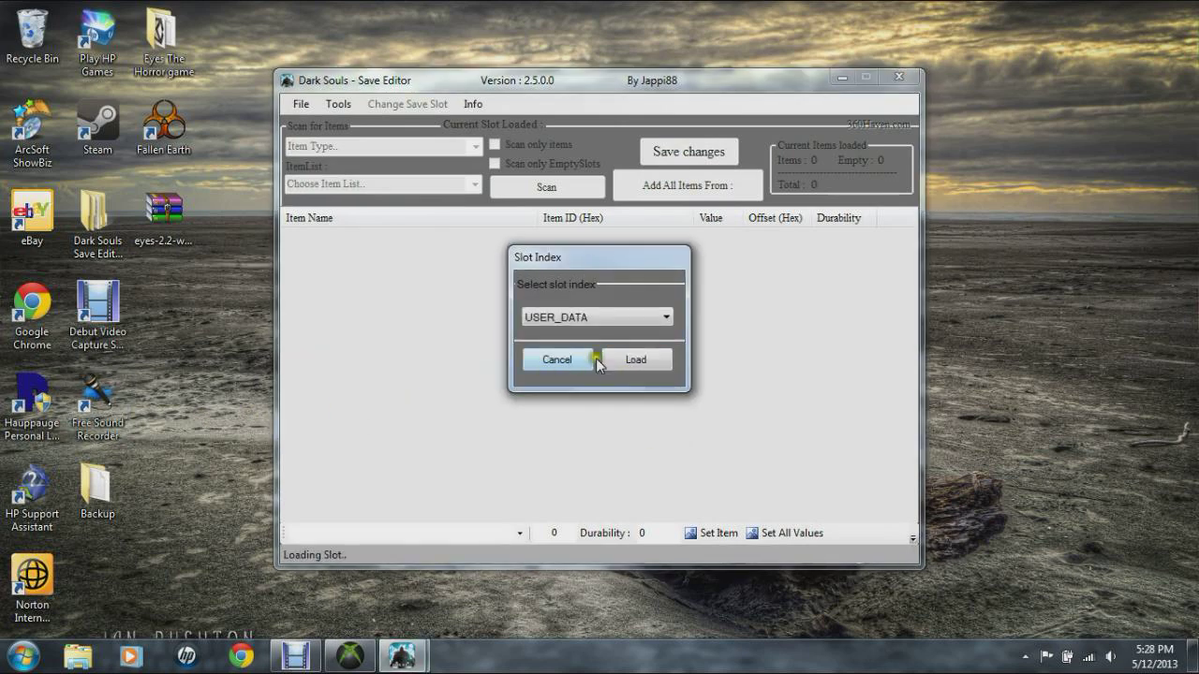
Load the USER_DATA slot, dismiss the item-list error, then check and close the Backup folder
left_click(637, 360)
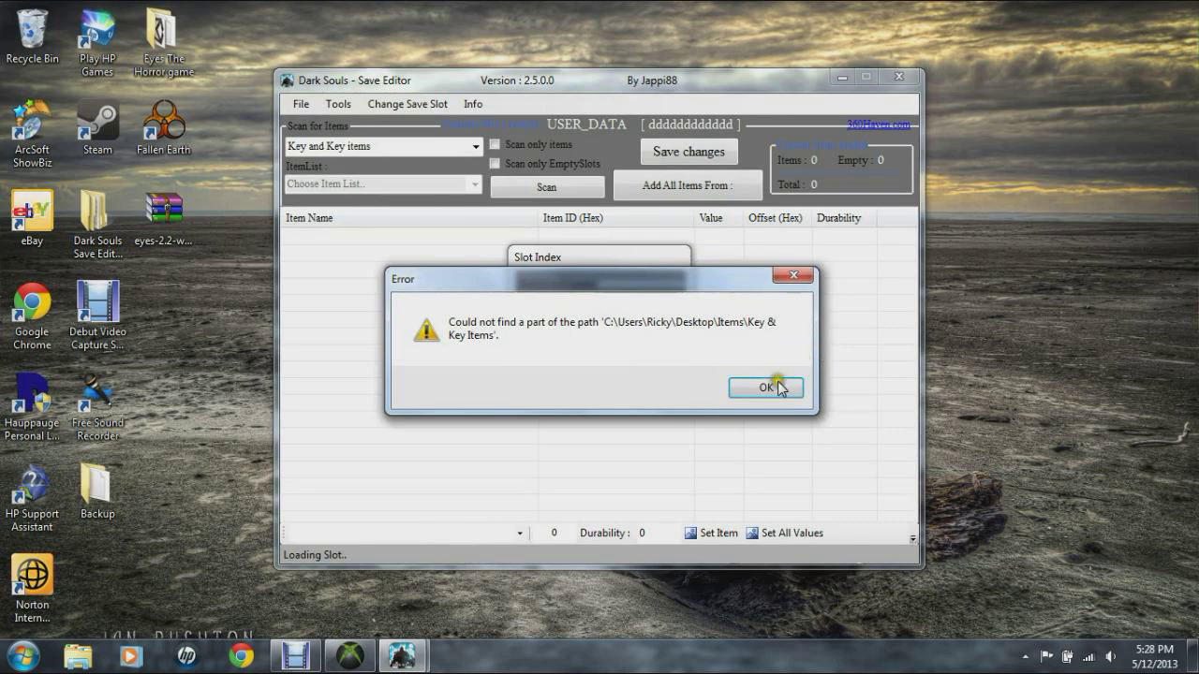
left_click(740, 380)
double_click(98, 487)
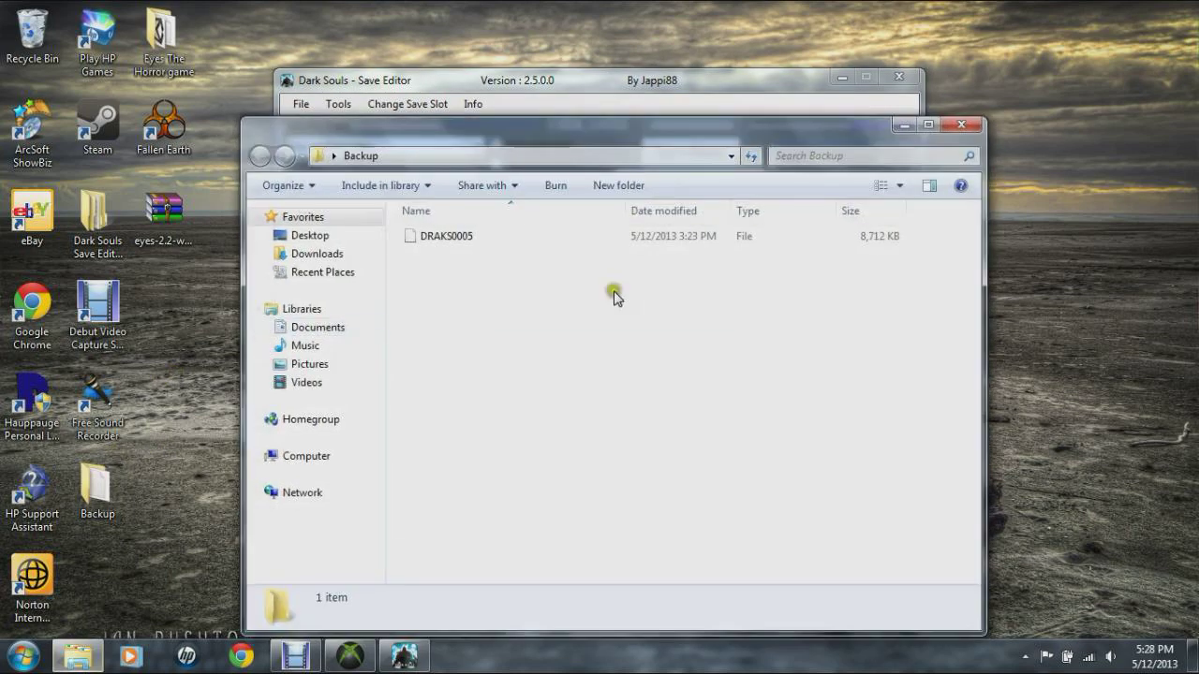
left_click(961, 125)
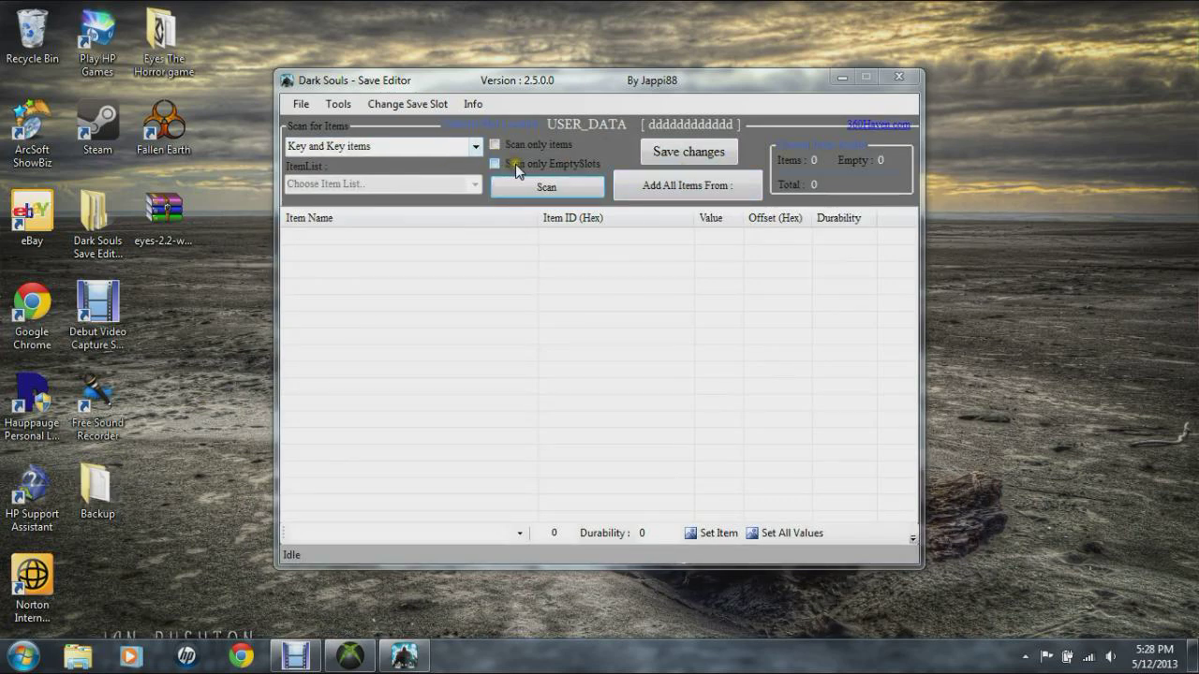
Max All attributes (level 792, 999 stats, 999999999 souls), keep gender Male, and save changes
left_click(337, 104)
left_click(375, 144)
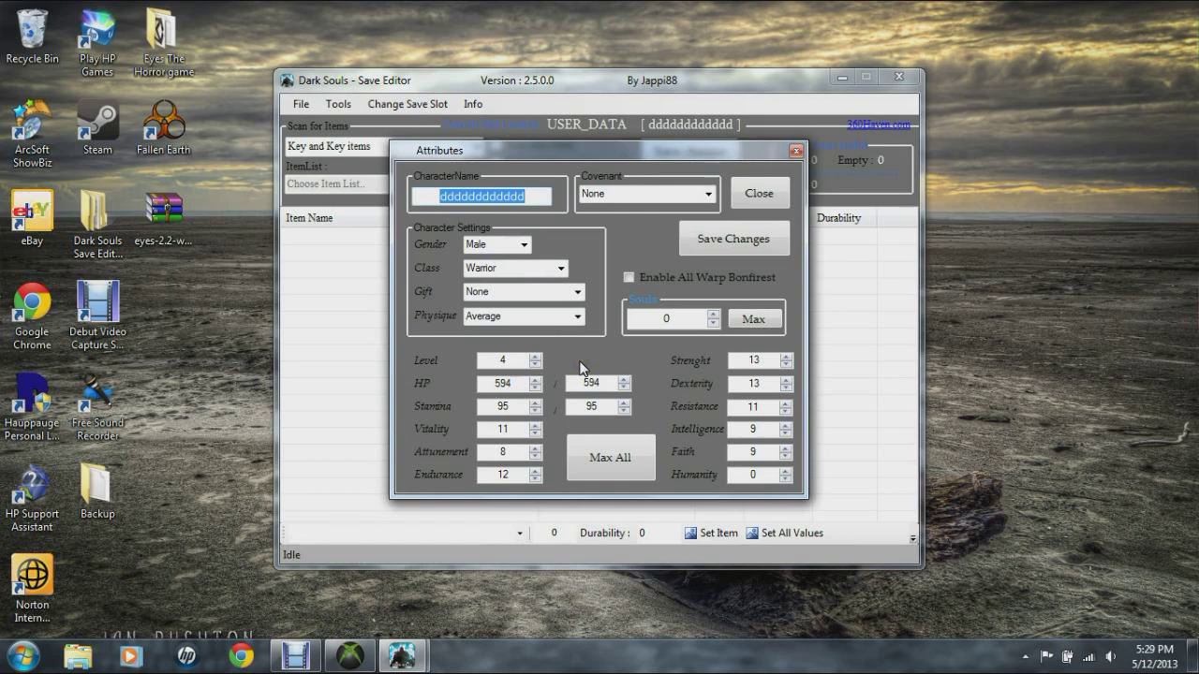
left_click(623, 459)
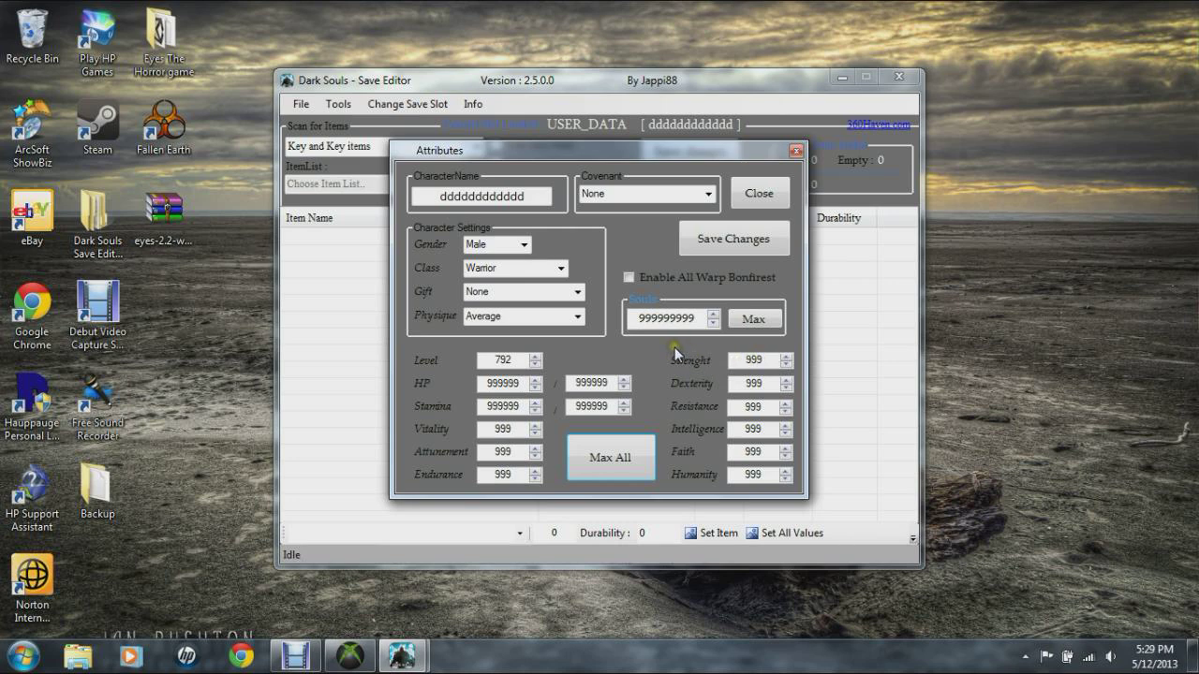
left_click(522, 245)
left_click(521, 246)
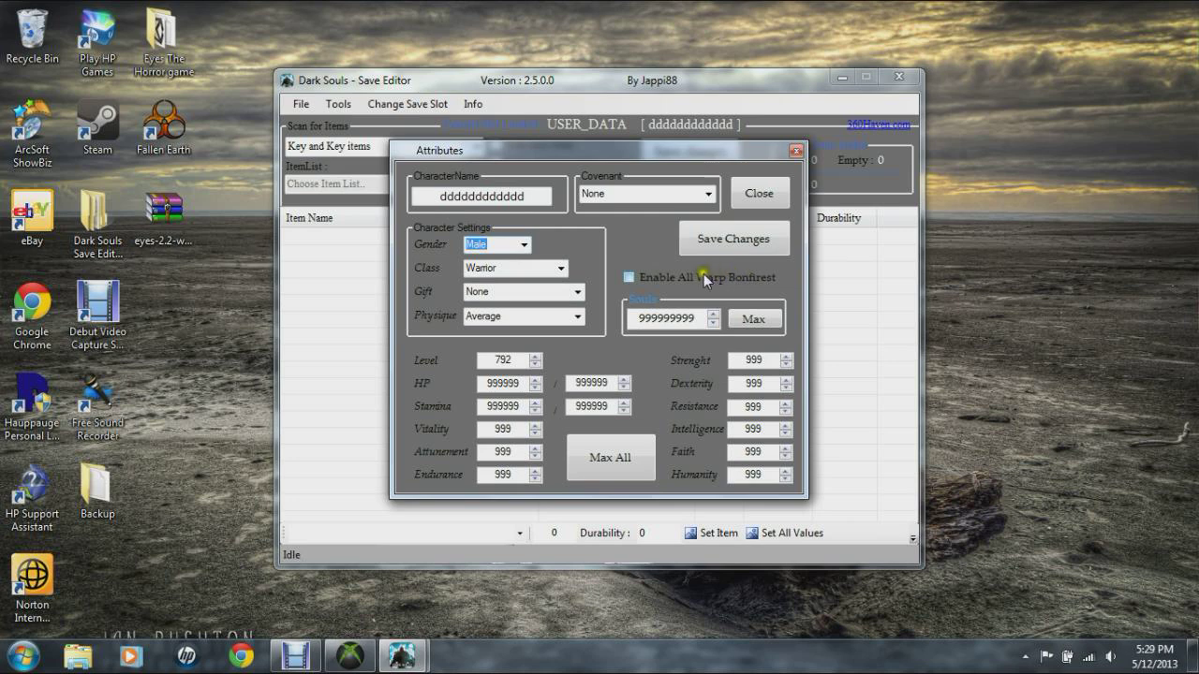
left_click(740, 246)
left_click(747, 388)
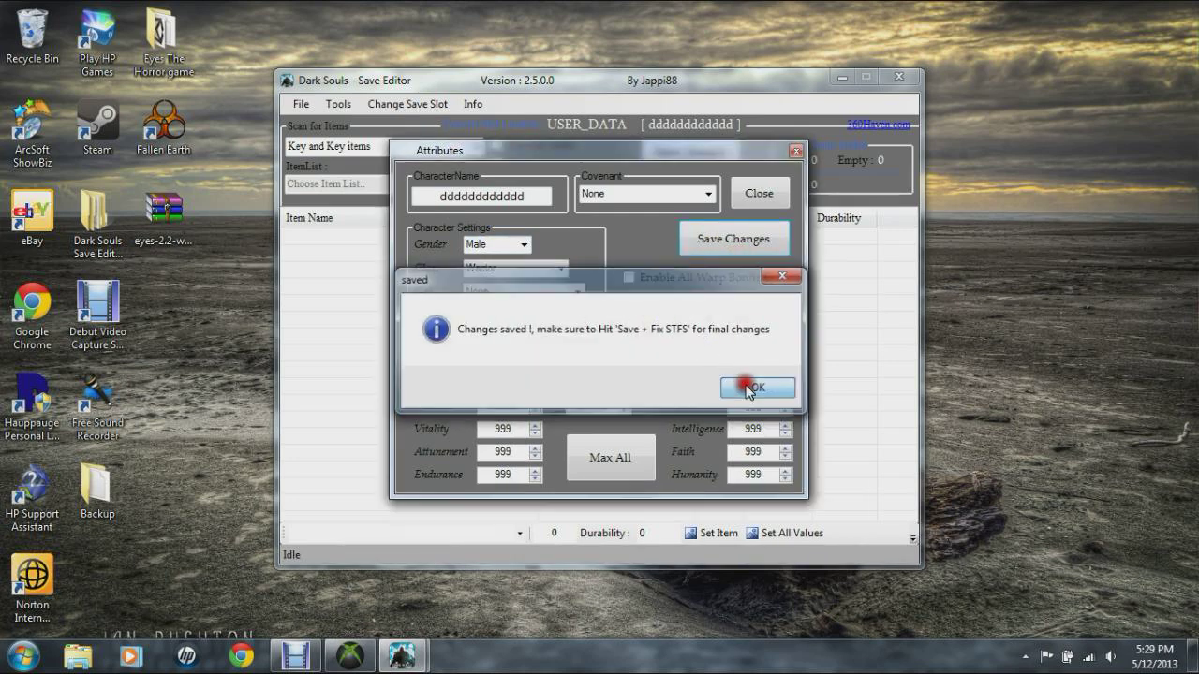
left_click(796, 150)
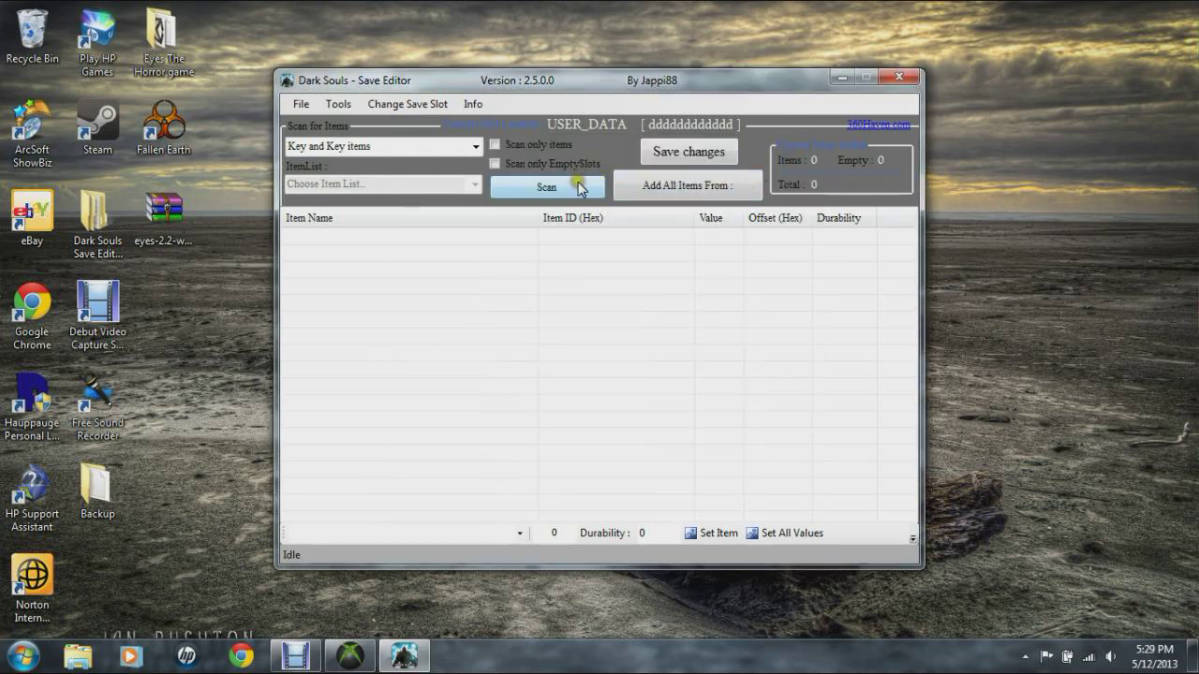
Try scanning all item types, then dismiss the missing path error
left_click(476, 146)
left_click(433, 211)
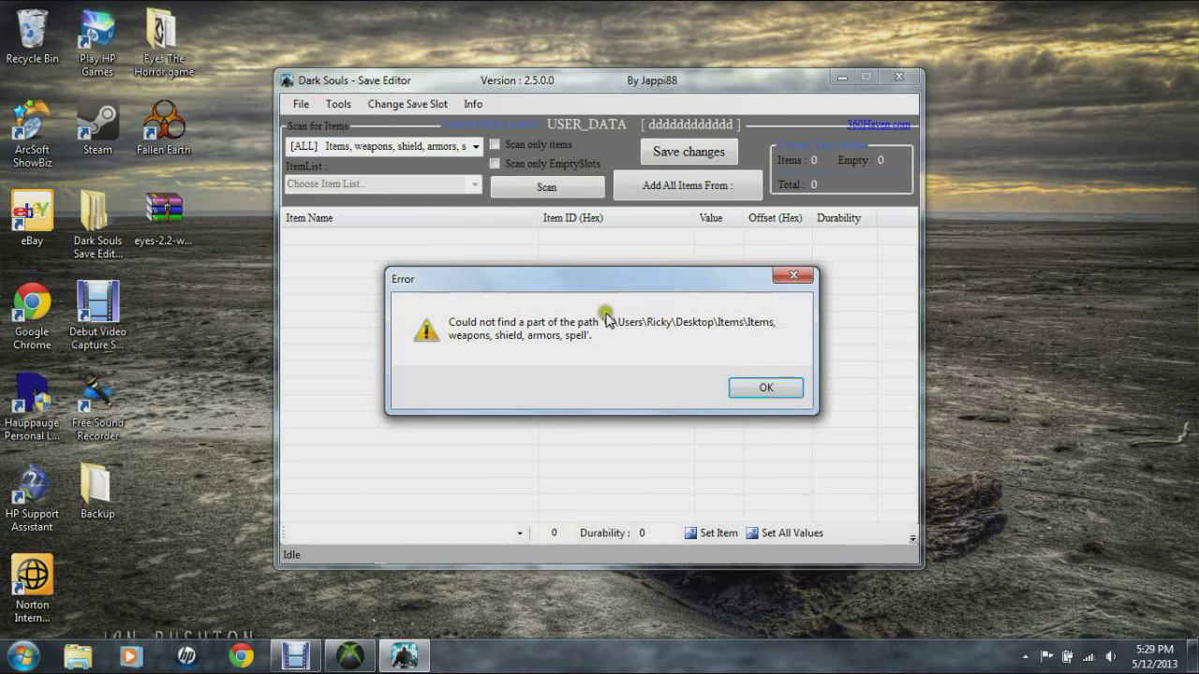
left_click(763, 387)
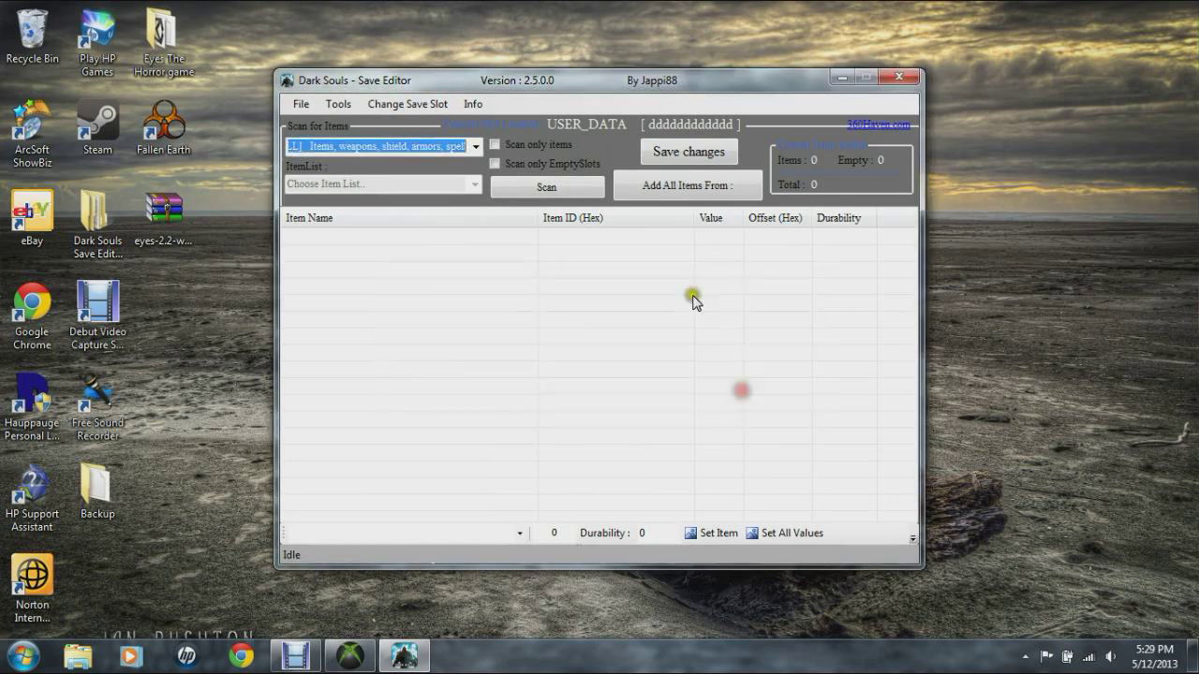
Save the DRAKS0005 save with File > Save + Fix STFS, accept the confirmations, and close the editor
left_click(305, 110)
left_click(302, 105)
left_click(299, 101)
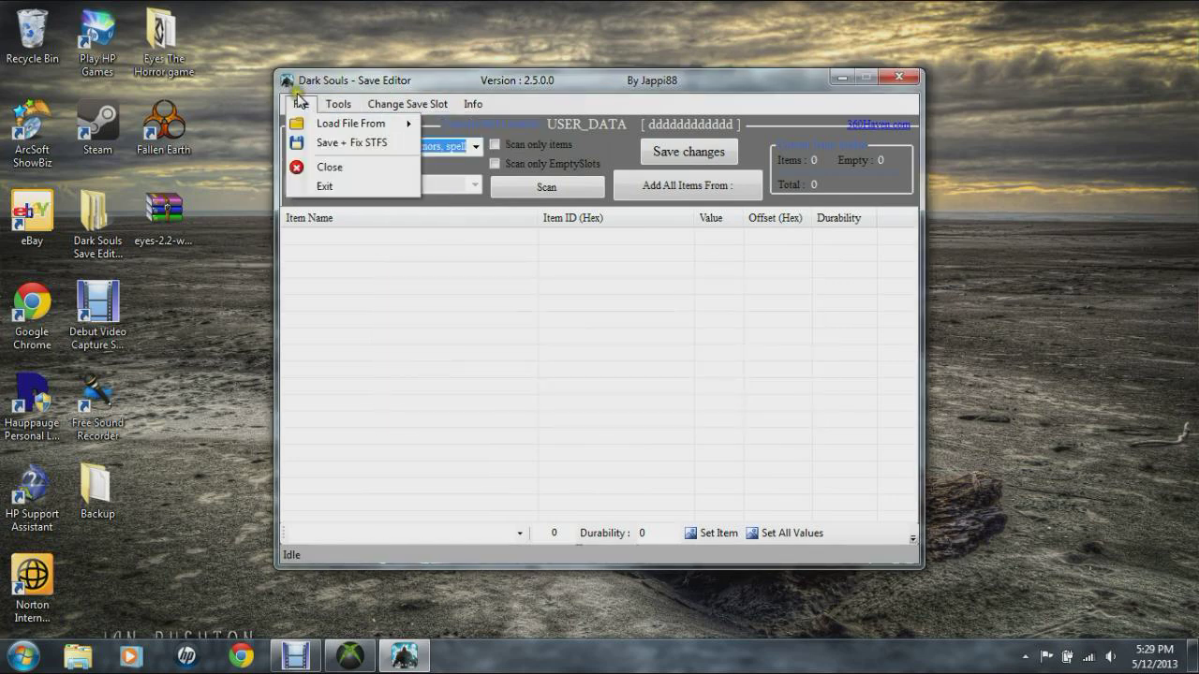
left_click(339, 144)
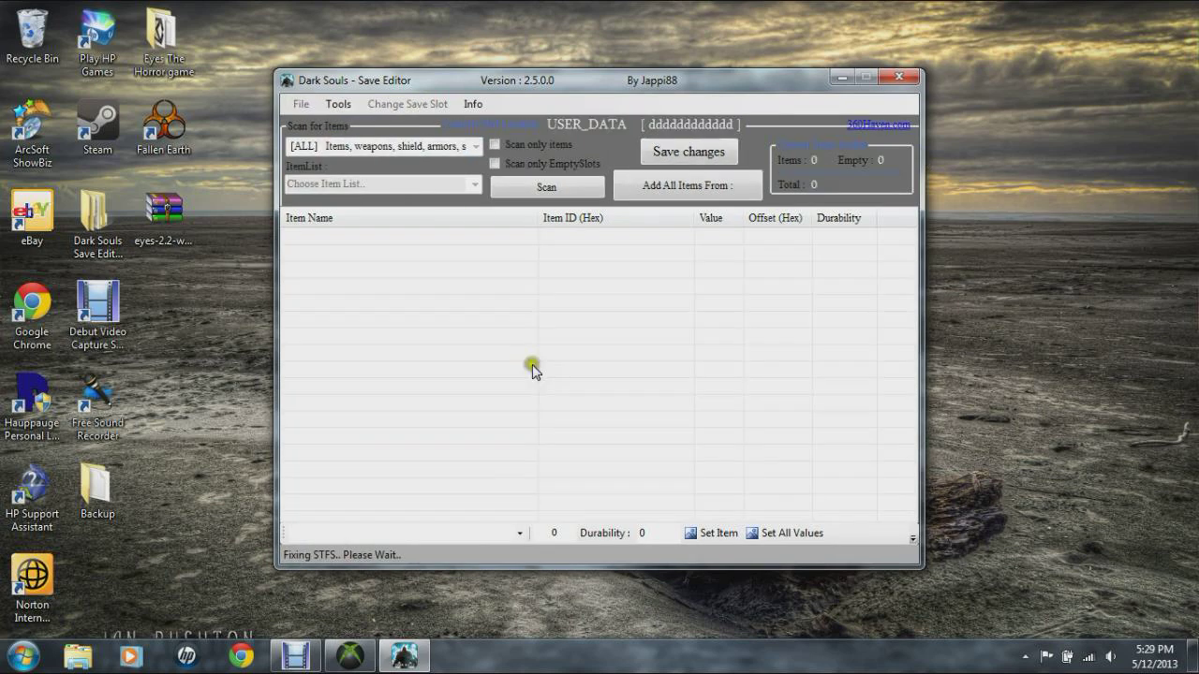
left_click(750, 396)
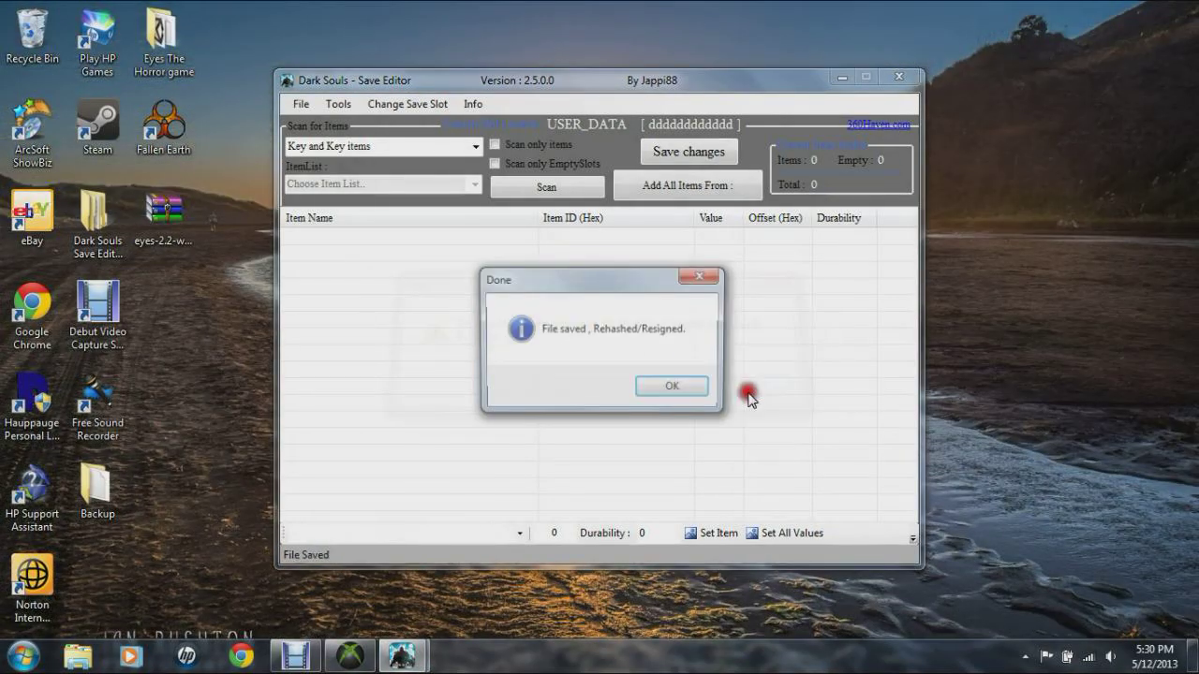
left_click(679, 381)
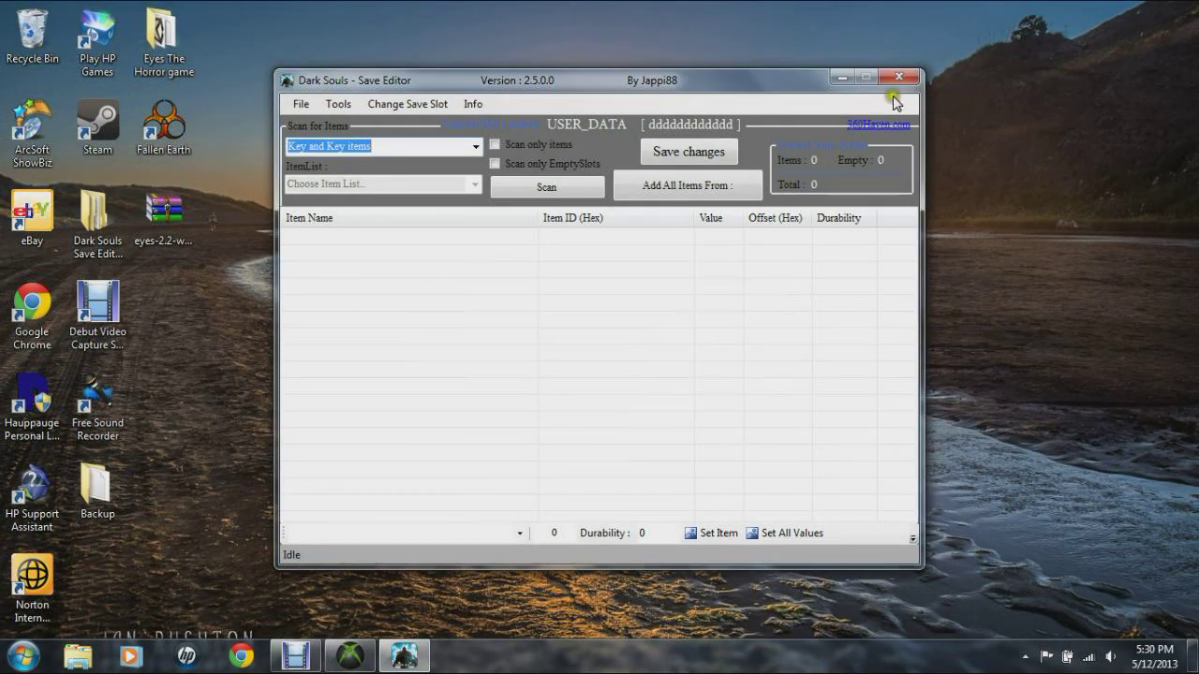
left_click(901, 81)
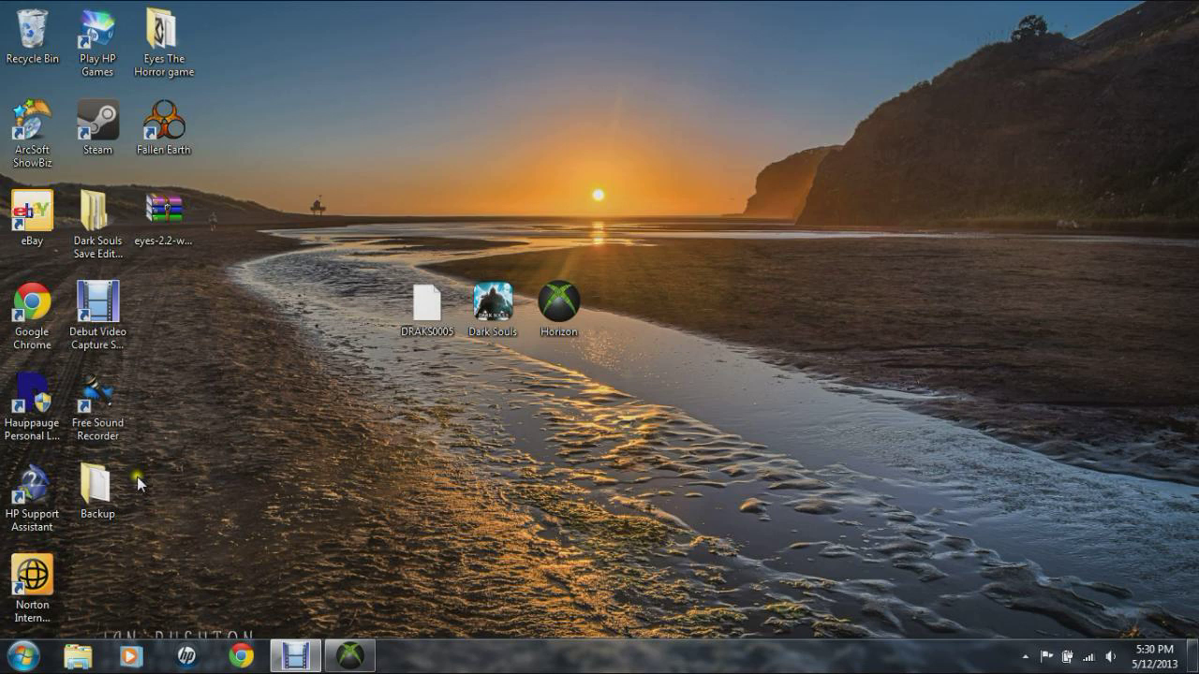
Launch Horizon and delete the old Dark Souls save from the flash drive
double_click(546, 312)
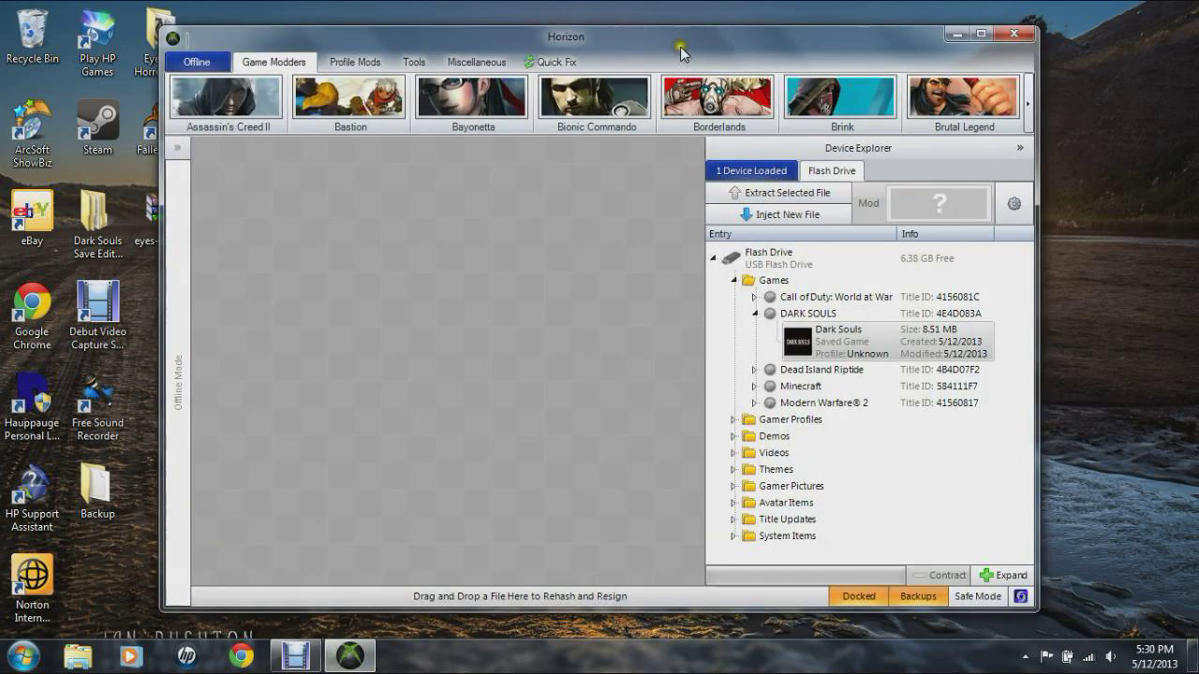
left_click_drag(680, 46, 913, 86)
left_click_drag(426, 310, 234, 302)
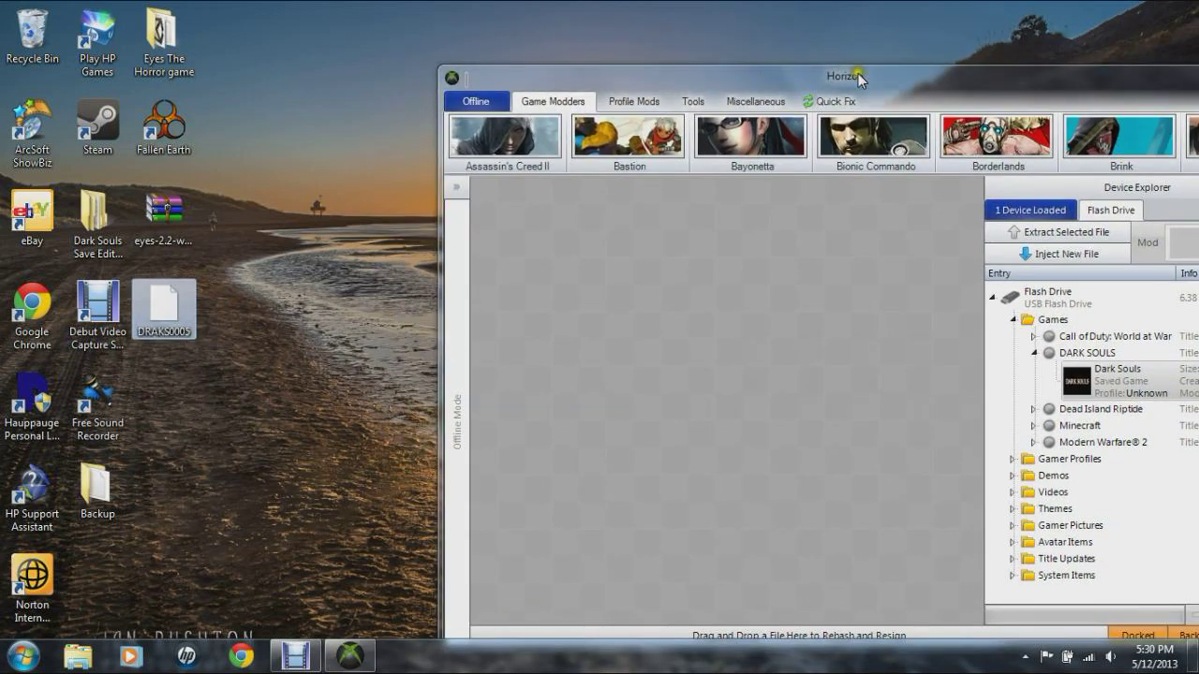
left_click_drag(787, 75, 645, 55)
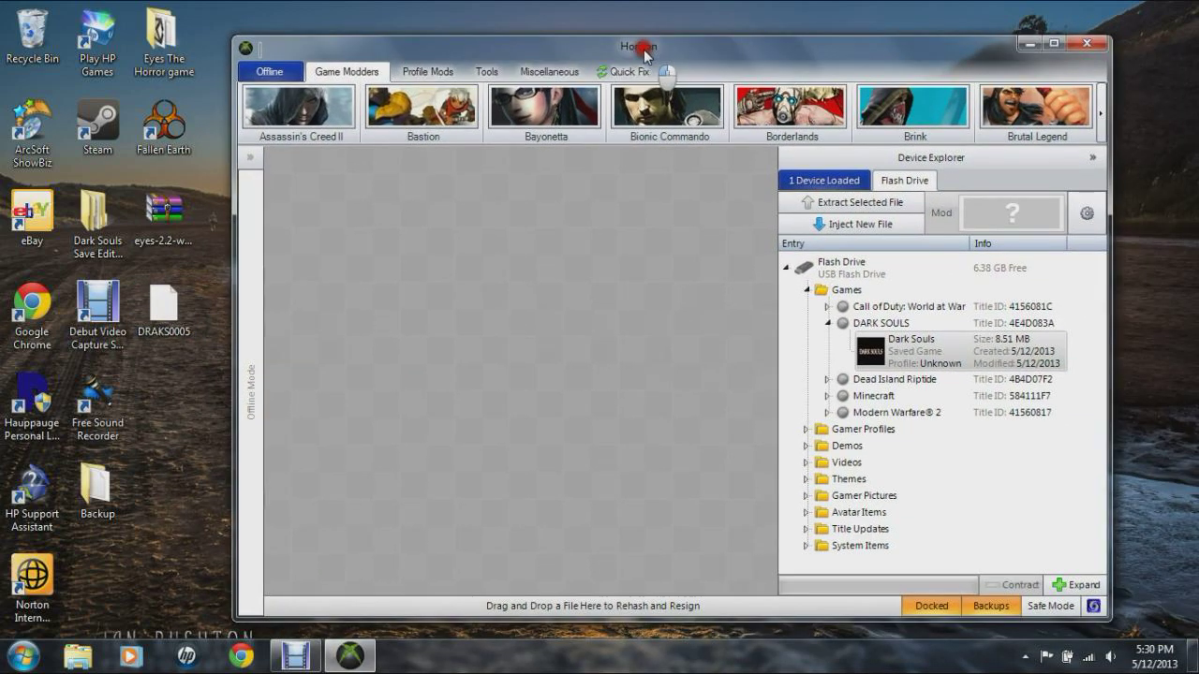
right_click(913, 345)
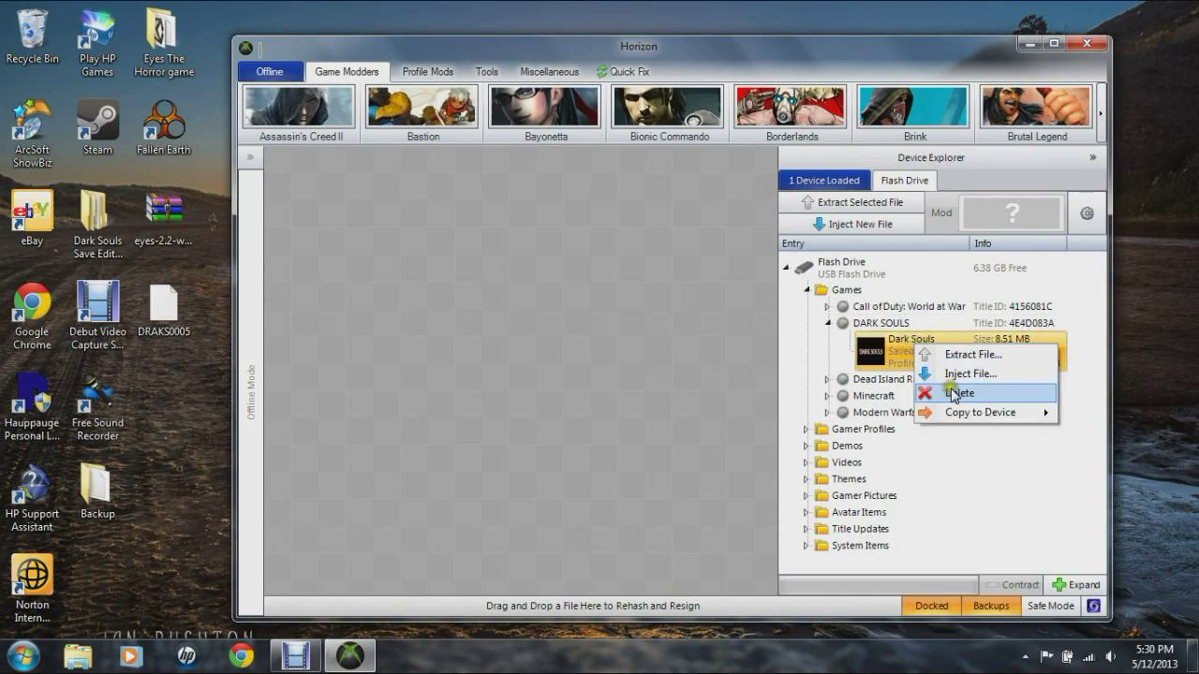
left_click(953, 393)
left_click(539, 351)
Load the edited DRAKS0005 save, rehash and resign it, then send it to the flash drive
left_click_drag(163, 305, 421, 276)
left_click(599, 298)
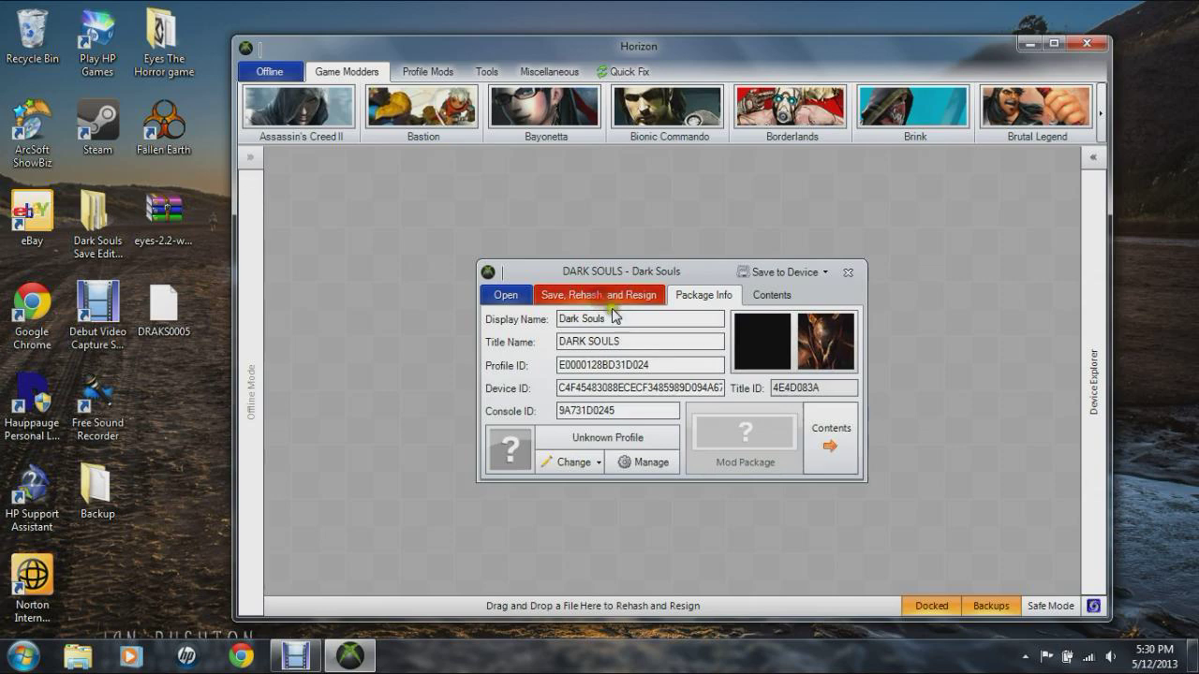
key("Return")
left_click(819, 269)
left_click(791, 296)
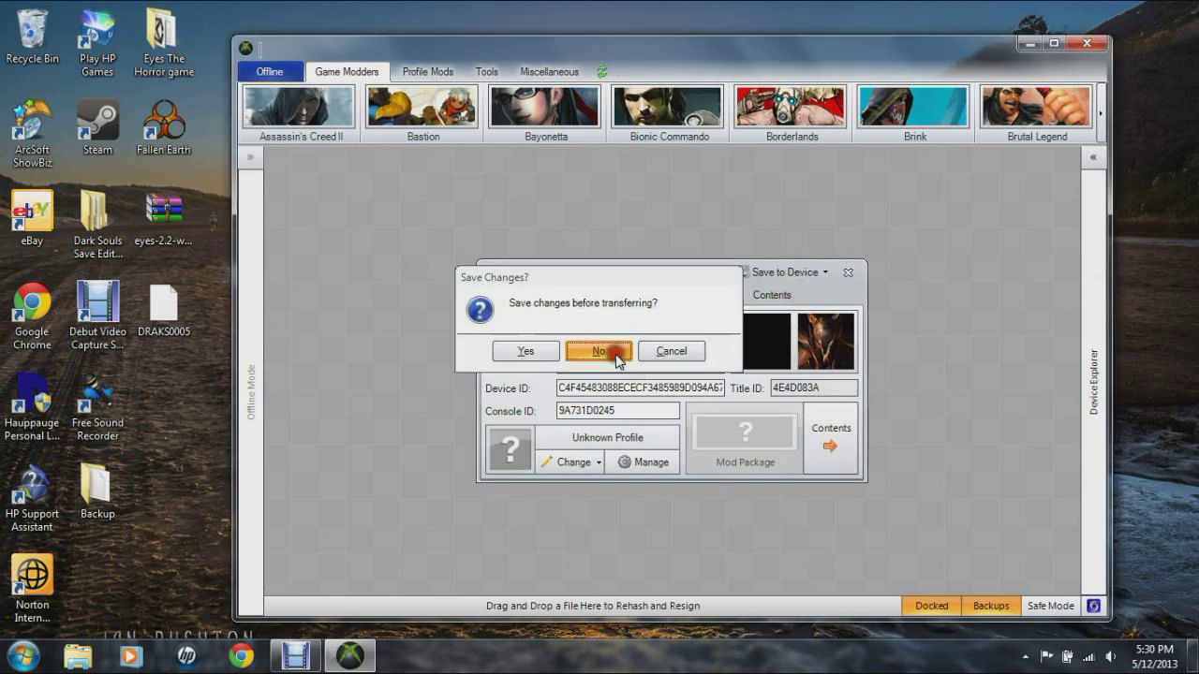
left_click(600, 352)
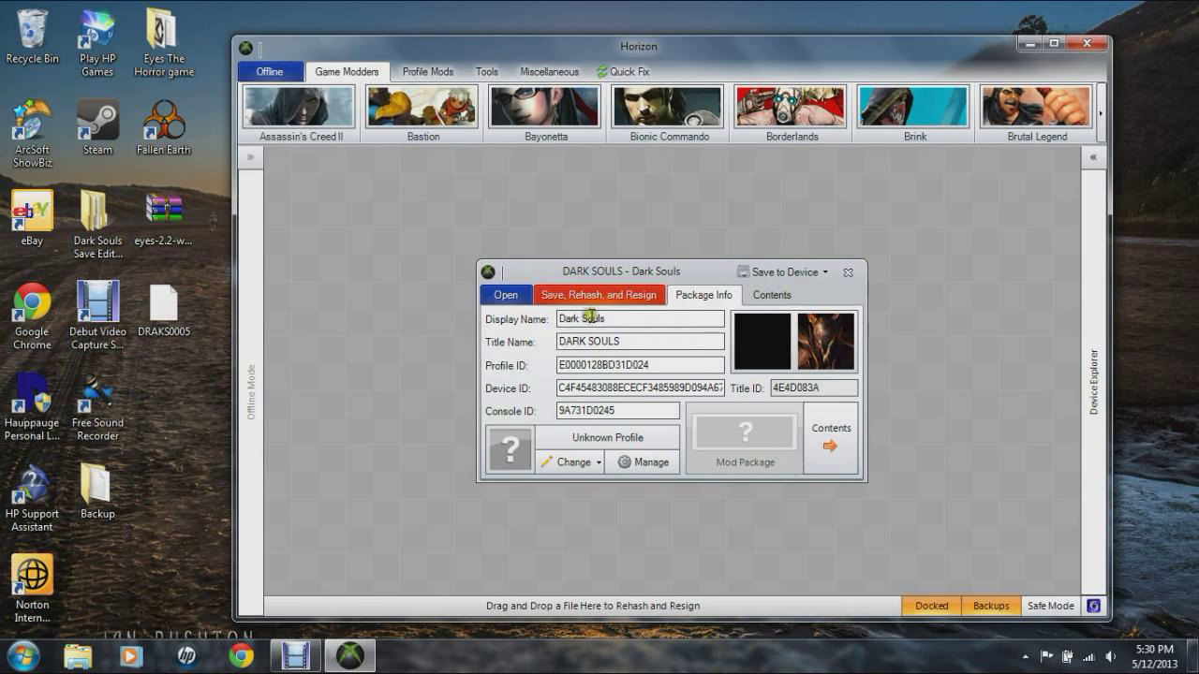
left_click(602, 354)
left_click(847, 274)
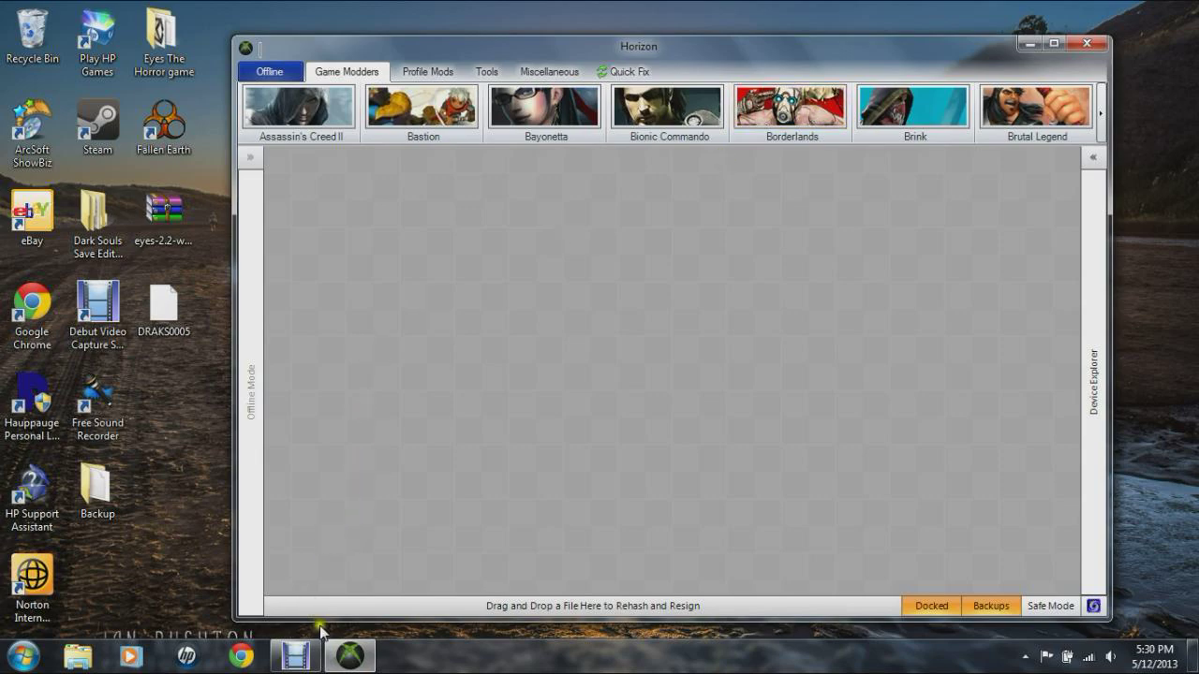
left_click(298, 654)
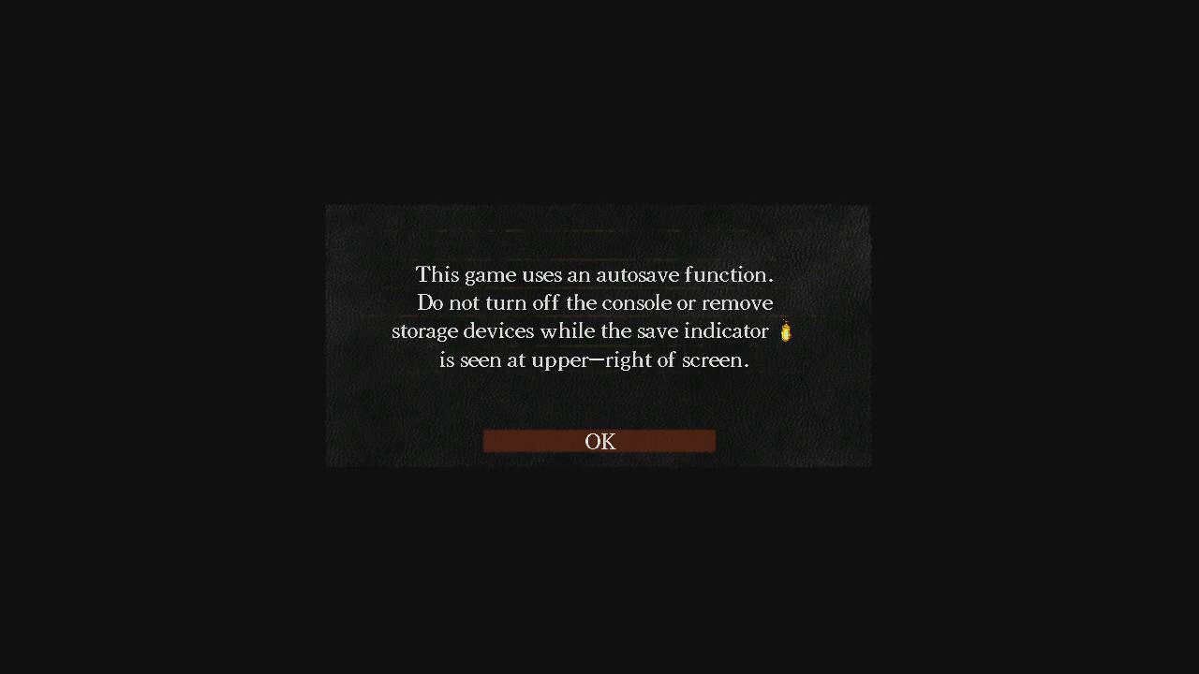
Accept the autosave notice and choose Memory Unit as the Dark Souls save device
key("Return")
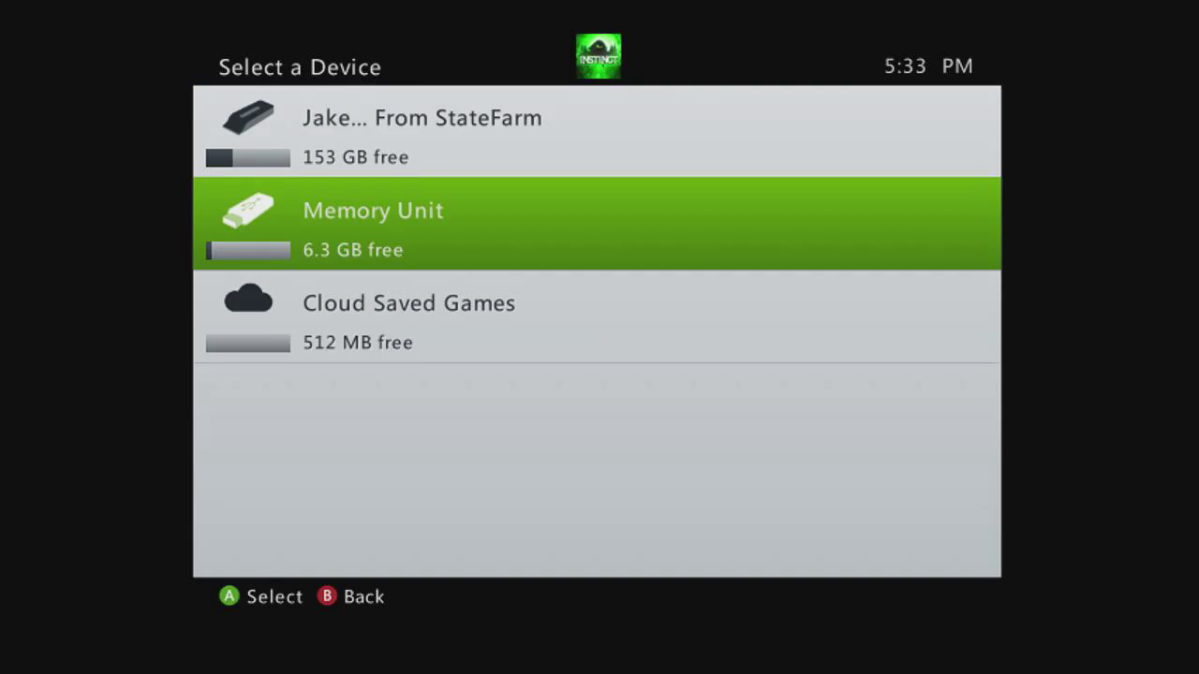
key("Return")
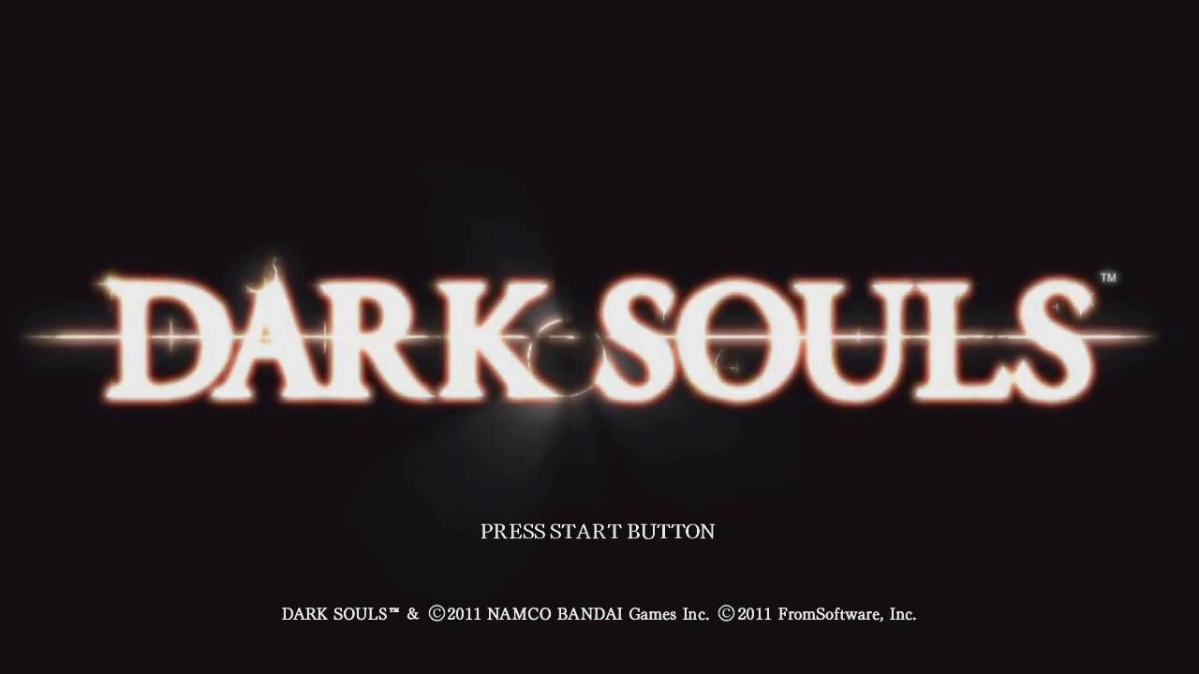
From the title screen, use Load Game to load the Level 4 Northern Undead Asylum save
key("Return")
key("Return")
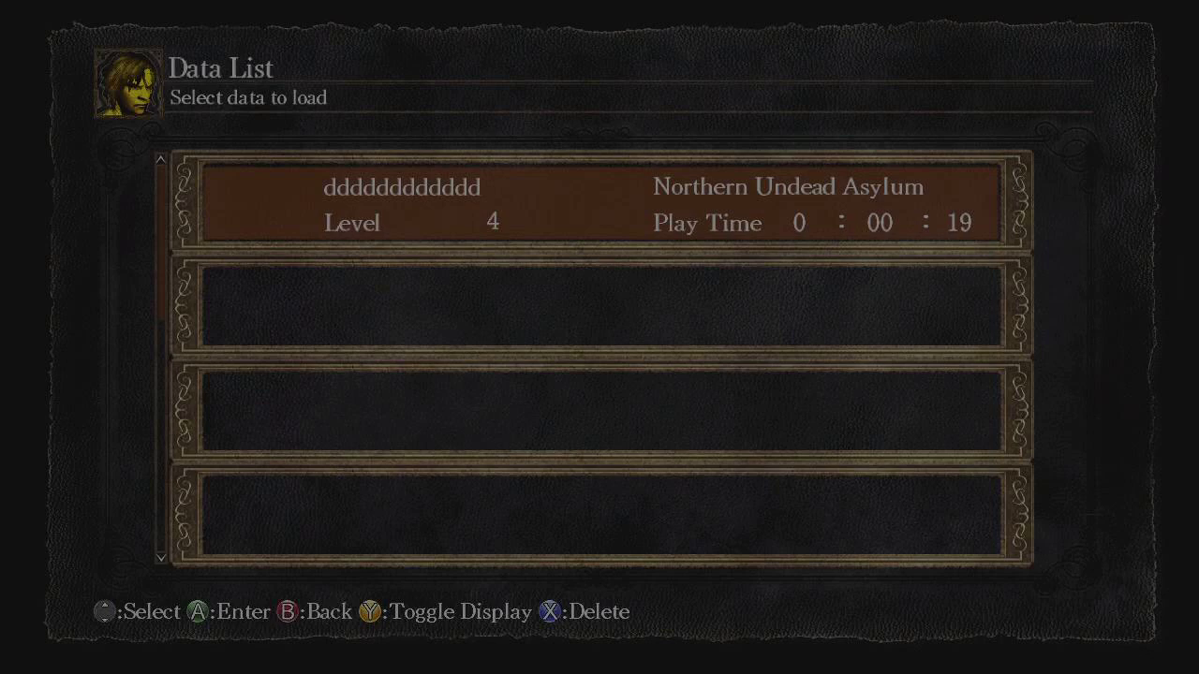
key("Down")
key("Up")
key("Down")
key("Up")
key("Return")
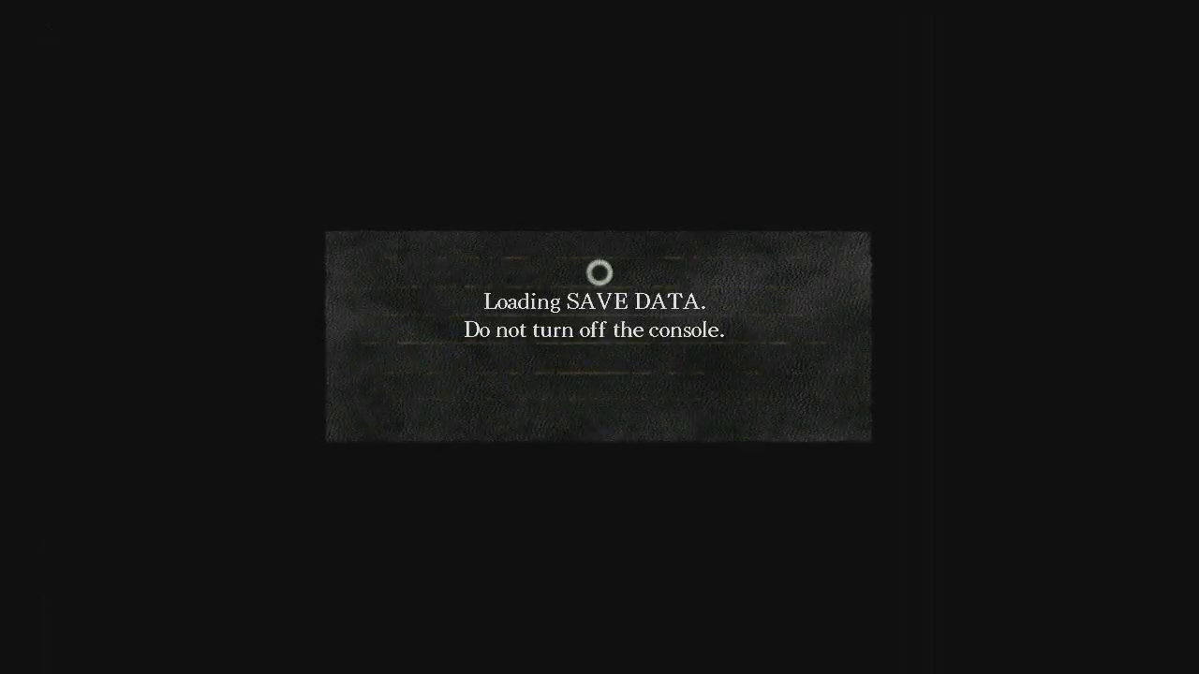